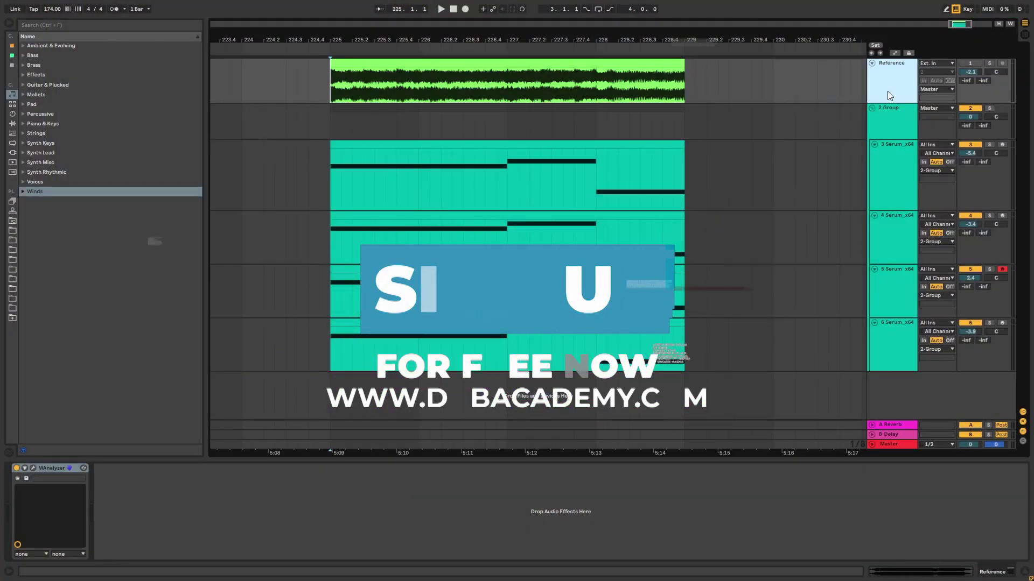
# Step: Place the playback start at bar 225 and play the Reference track in solo
pyautogui.click(323, 92)
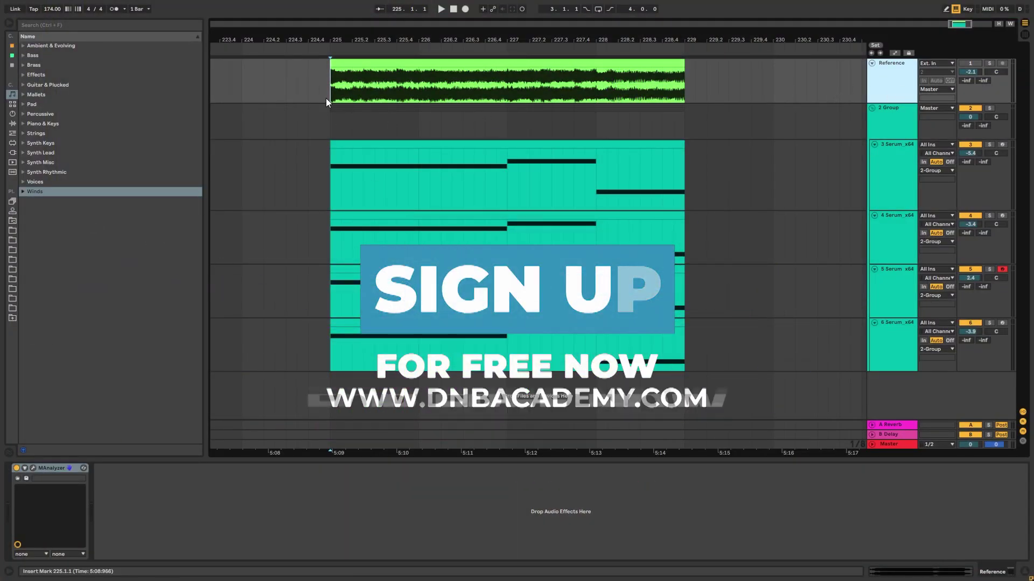
pyautogui.click(323, 95)
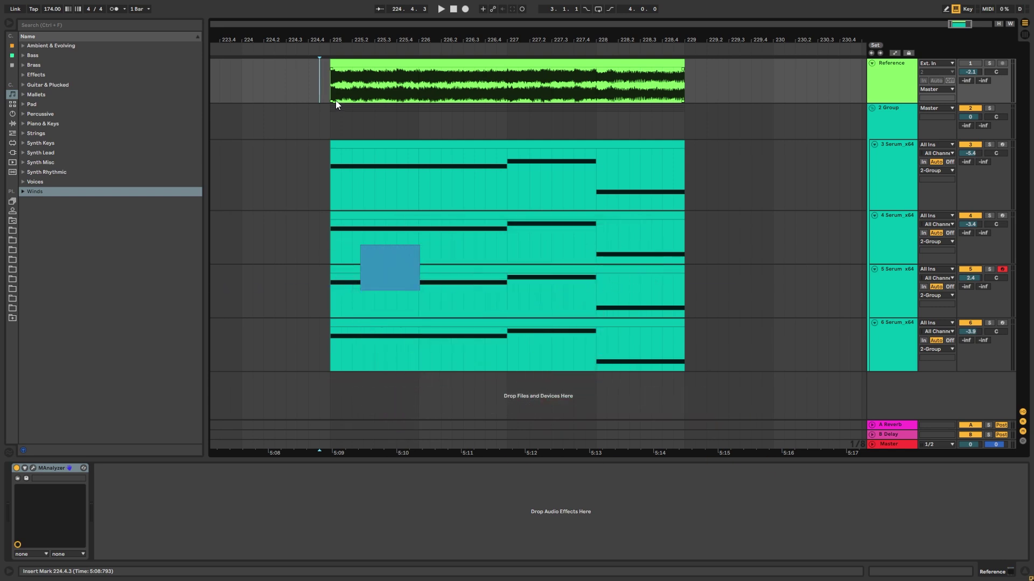
pyautogui.click(330, 90)
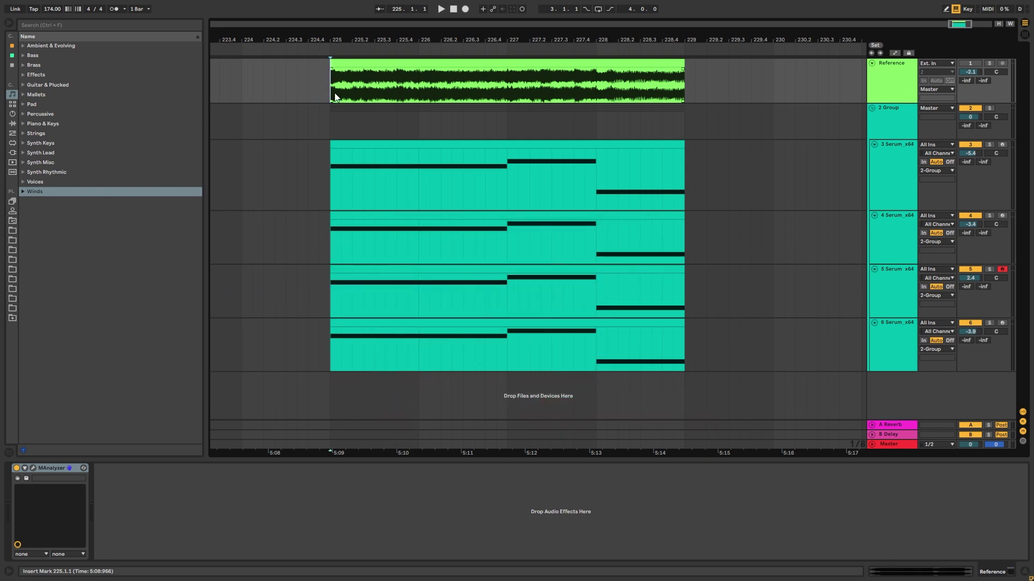
pyautogui.click(990, 64)
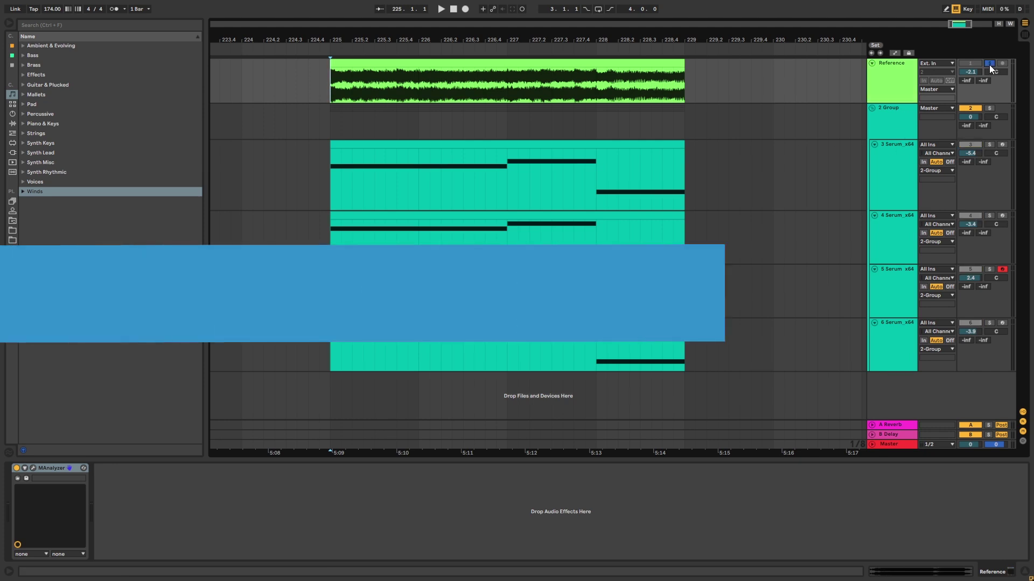
pyautogui.press('space')
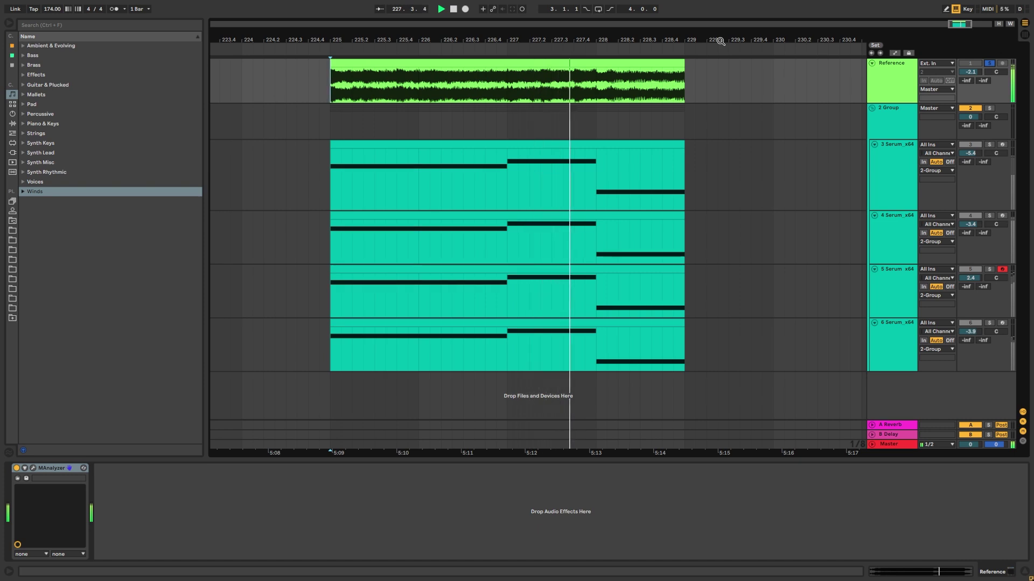
pyautogui.press('space')
# Step: Take the Reference track out of solo and play the four Serum layers together
pyautogui.click(989, 64)
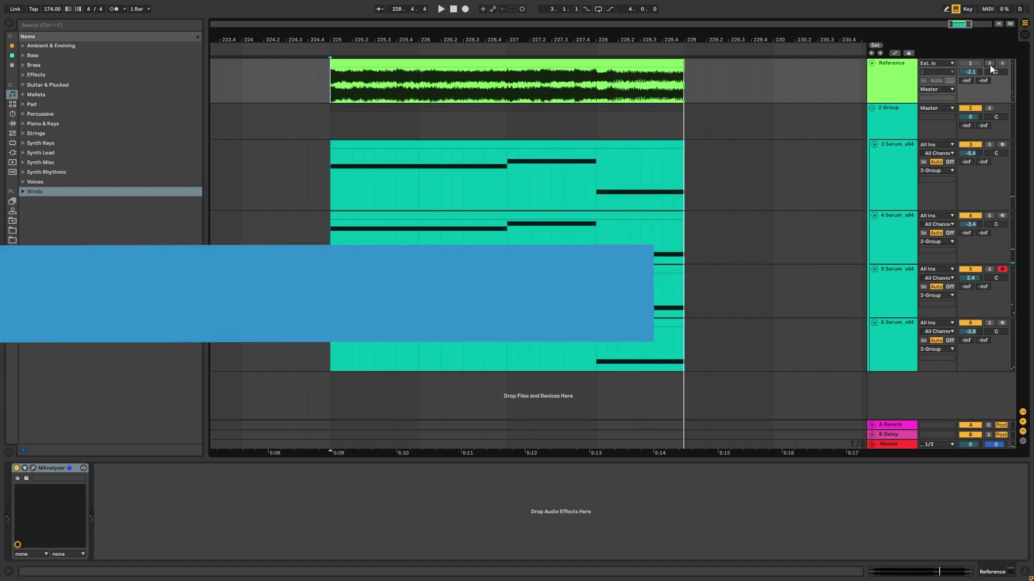
pyautogui.press('space')
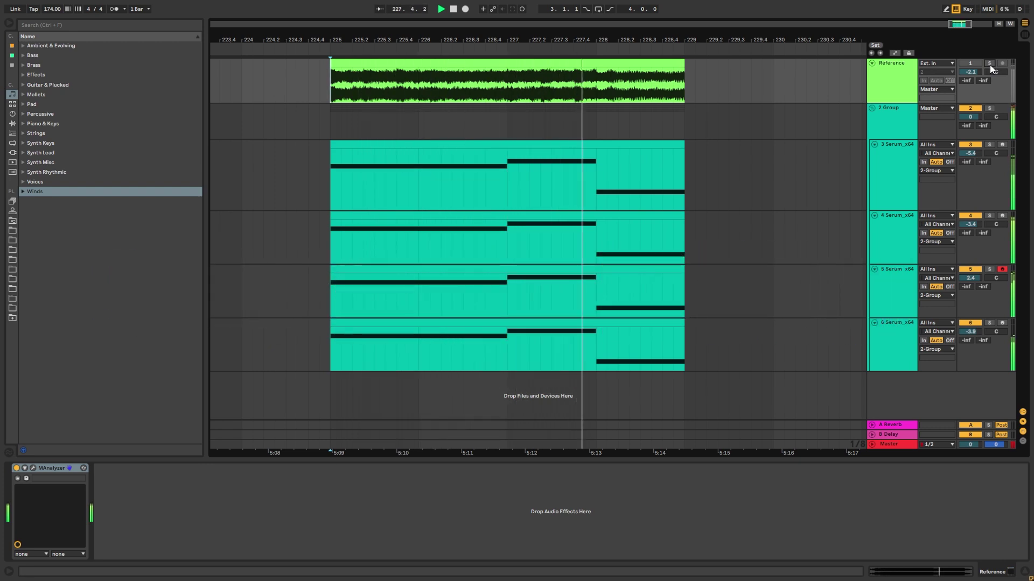
pyautogui.press('space')
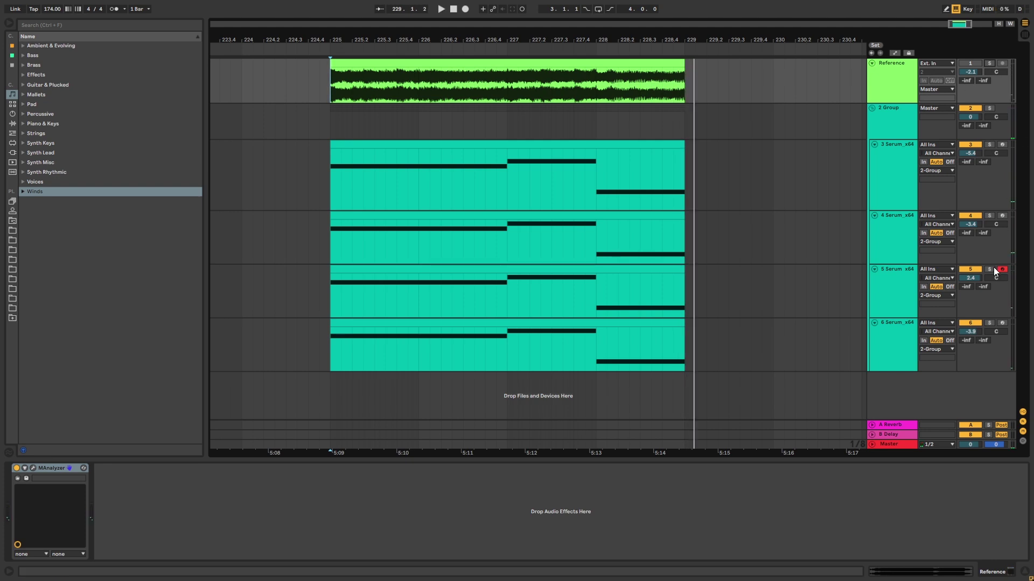
# Step: Listen to different combinations of the Serum layers by toggling solo on tracks 3 to 6
pyautogui.click(989, 269)
pyautogui.keyDown('ctrl'); pyautogui.click(989, 215); pyautogui.keyUp('ctrl')
pyautogui.press('space')
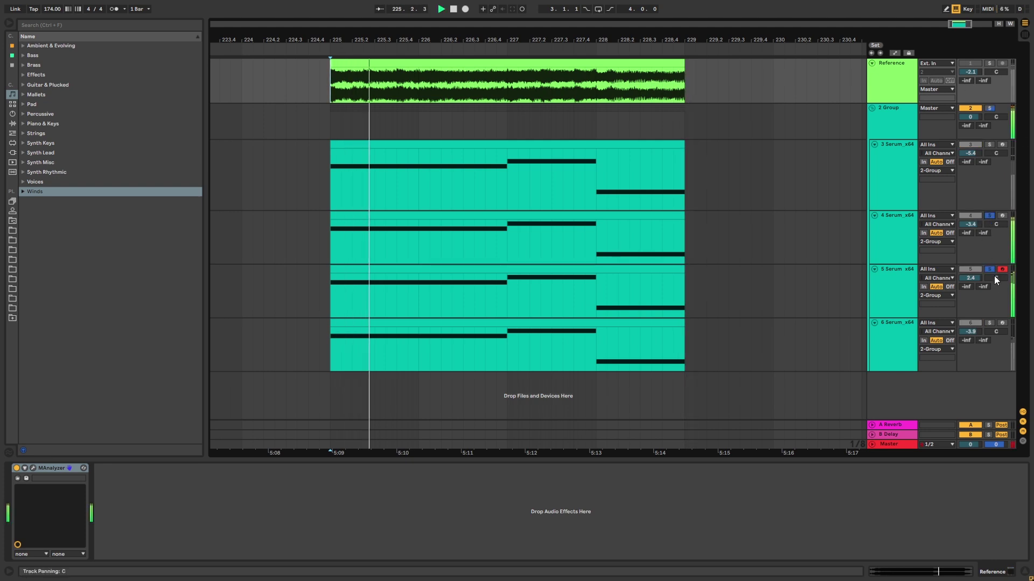
pyautogui.press('space')
pyautogui.keyDown('ctrl'); pyautogui.click(989, 145); pyautogui.keyUp('ctrl')
pyautogui.press('space')
pyautogui.keyDown('ctrl'); pyautogui.click(991, 269); pyautogui.keyUp('ctrl')
pyautogui.keyDown('ctrl'); pyautogui.click(989, 323); pyautogui.keyUp('ctrl')
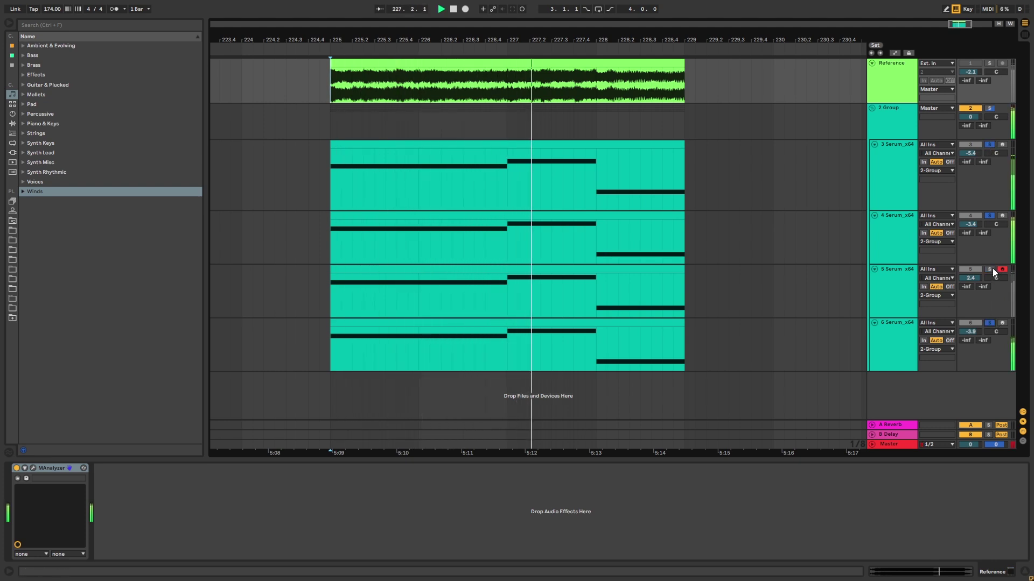
pyautogui.press('space')
pyautogui.doubleClick(992, 268)
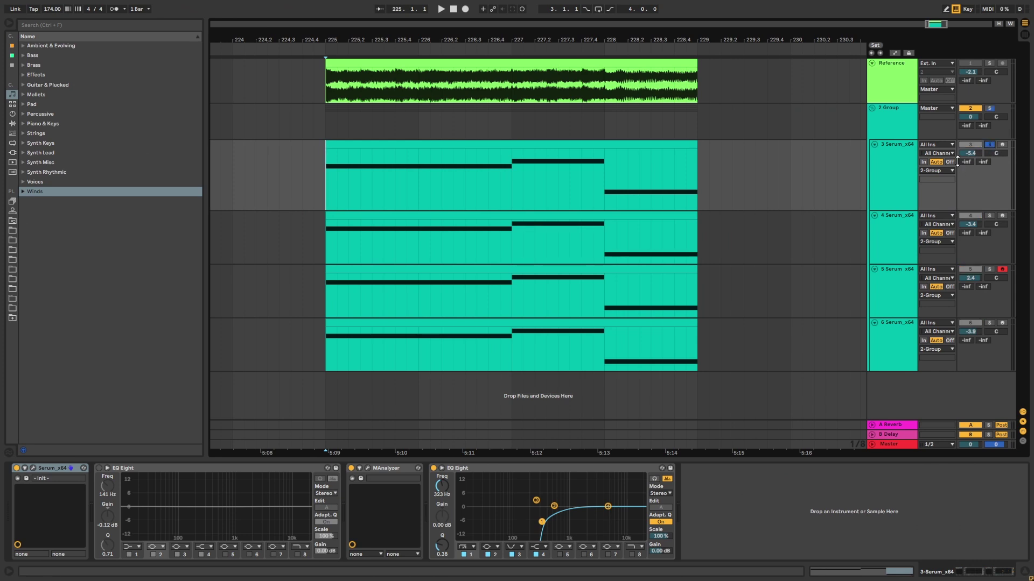
# Step: Listen to Serum layers 3 and 4 separately, each in solo
pyautogui.press('space')
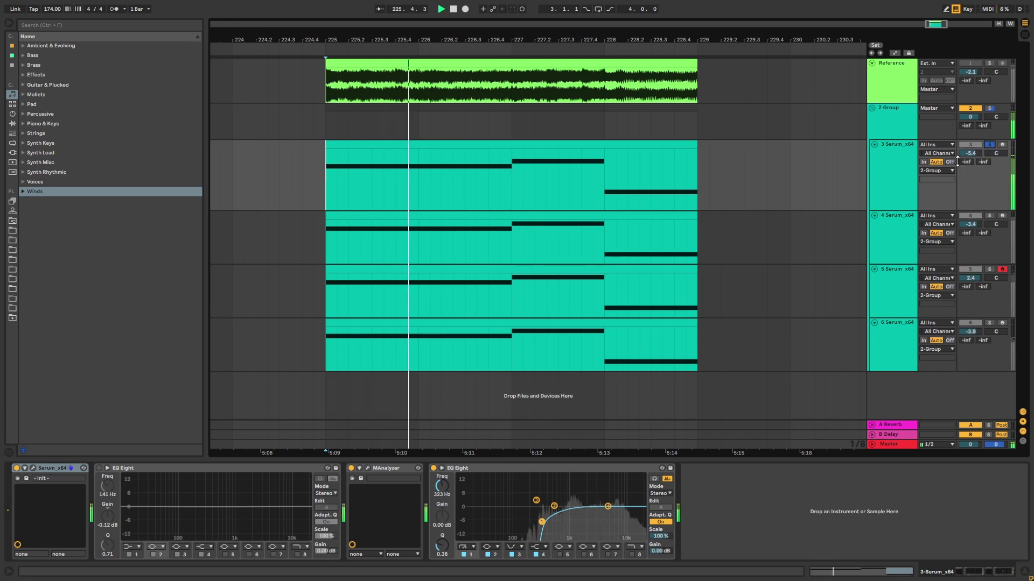
pyautogui.press('space')
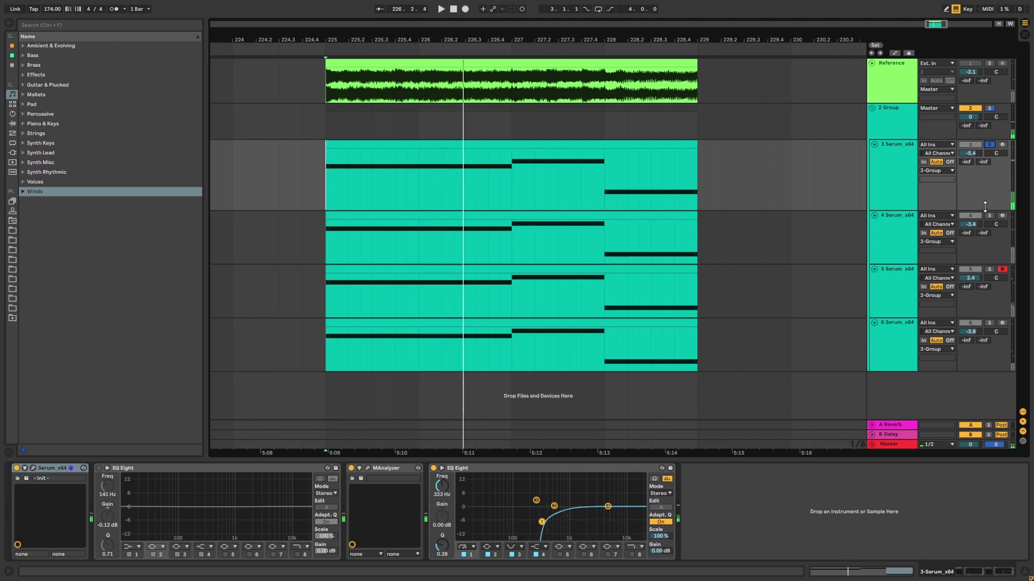
pyautogui.click(990, 215)
pyautogui.press('space')
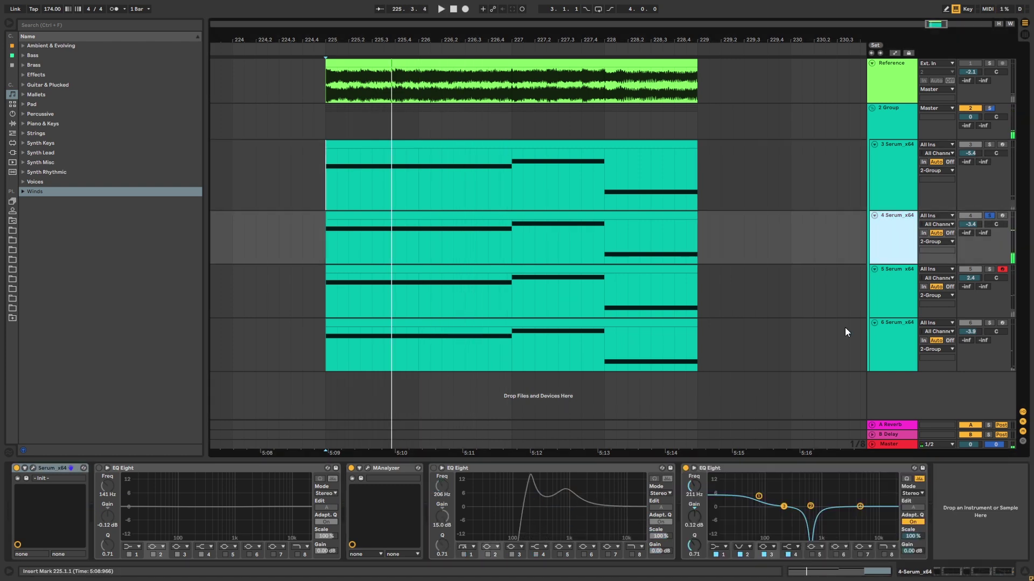
pyautogui.press('space')
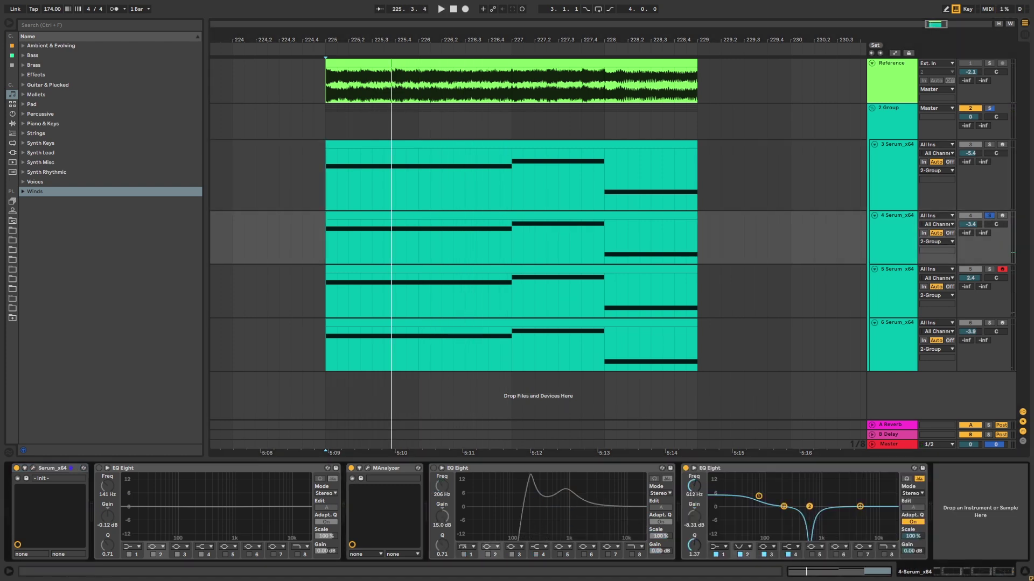
# Step: Try moving the notch band in track 4's last EQ Eight, and undo the change
pyautogui.moveTo(810, 507)
pyautogui.mouseDown()
pyautogui.moveTo(787, 511)
pyautogui.moveTo(841, 511)
pyautogui.moveTo(796, 506)
pyautogui.moveTo(802, 488)
pyautogui.mouseUp()
pyautogui.hotkey('ctrl', 'z')
pyautogui.hotkey('ctrl', 'z')
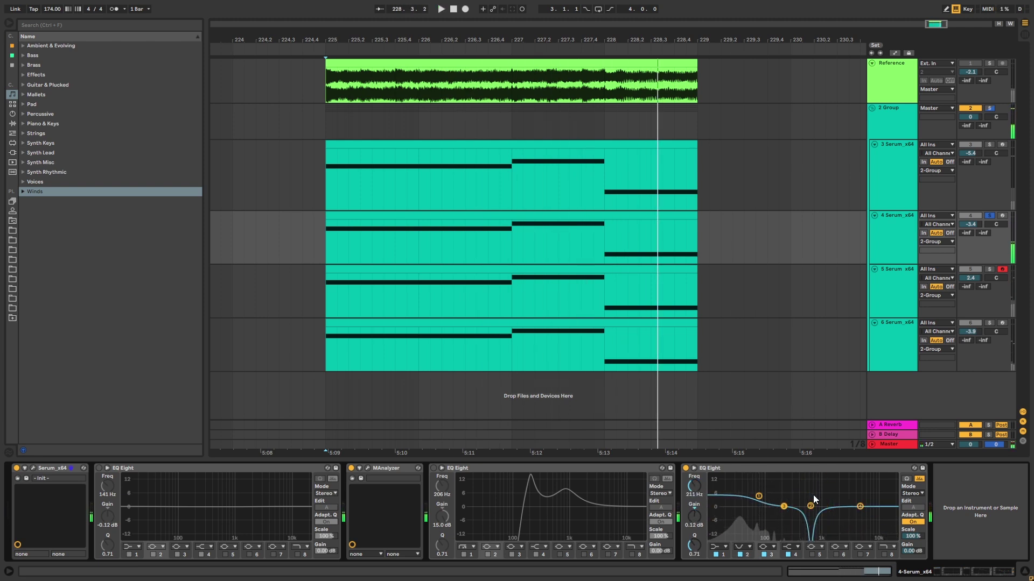
# Step: Select track 5 and play it in solo with its last EQ Eight in view
pyautogui.click(897, 269)
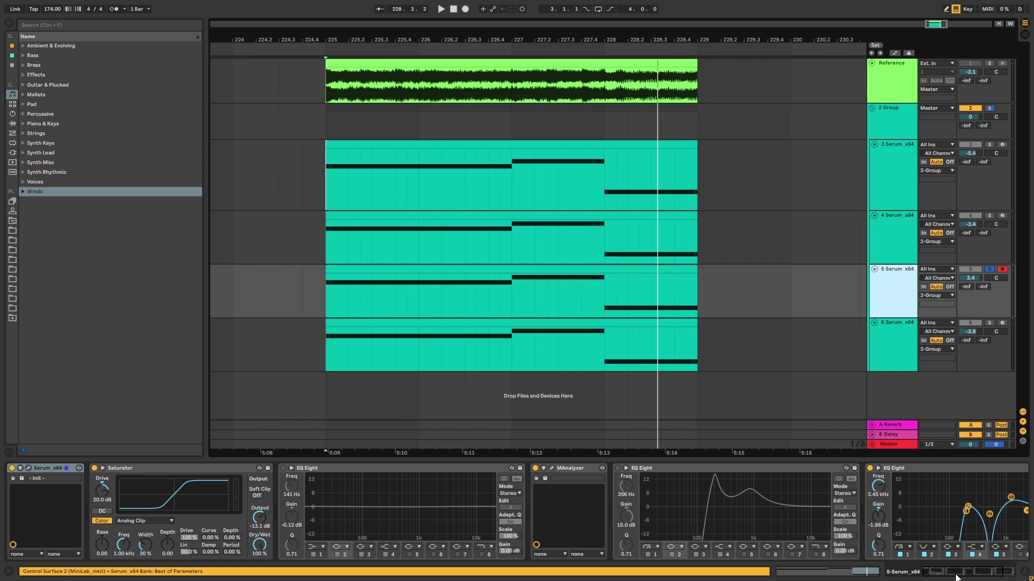
pyautogui.press('space')
pyautogui.moveTo(957, 574); pyautogui.dragTo(971, 572)
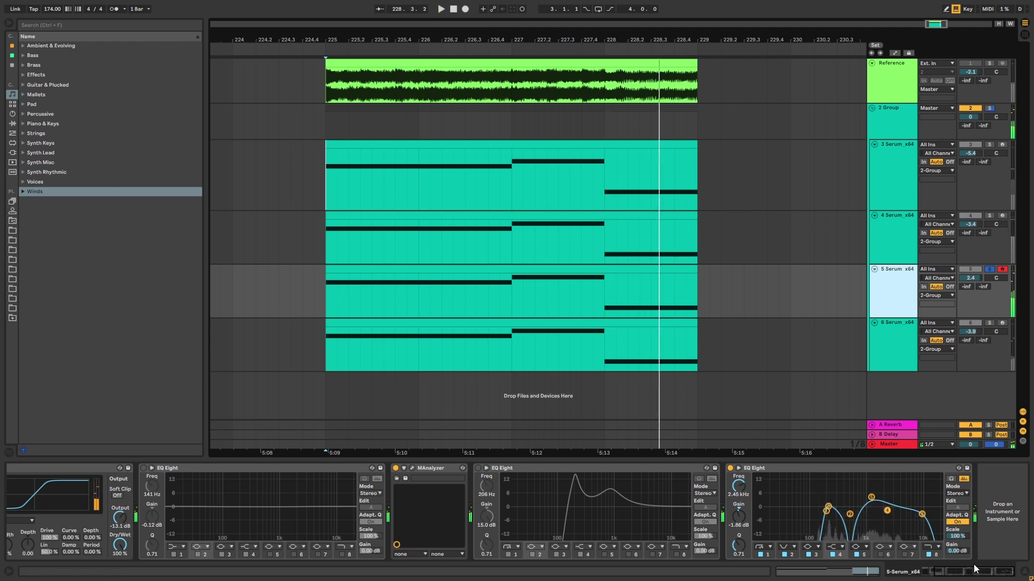
# Step: Shift the notch band in track 5's last EQ Eight to a lower frequency and play the layer to compare
pyautogui.moveTo(850, 514)
pyautogui.mouseDown()
pyautogui.moveTo(878, 519)
pyautogui.moveTo(839, 524)
pyautogui.mouseUp()
pyautogui.press('space')
pyautogui.press('space')
pyautogui.press('space')
pyautogui.press('space')
pyautogui.press('space')
# Step: Listen to track 6 in solo and together with tracks 5, 4 and 3
pyautogui.click(898, 331)
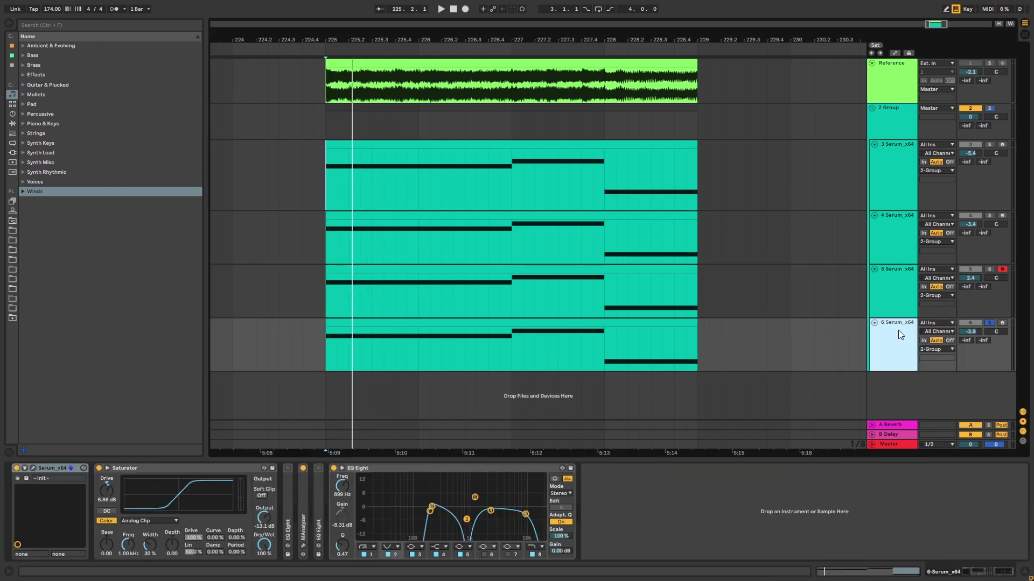
pyautogui.press('space')
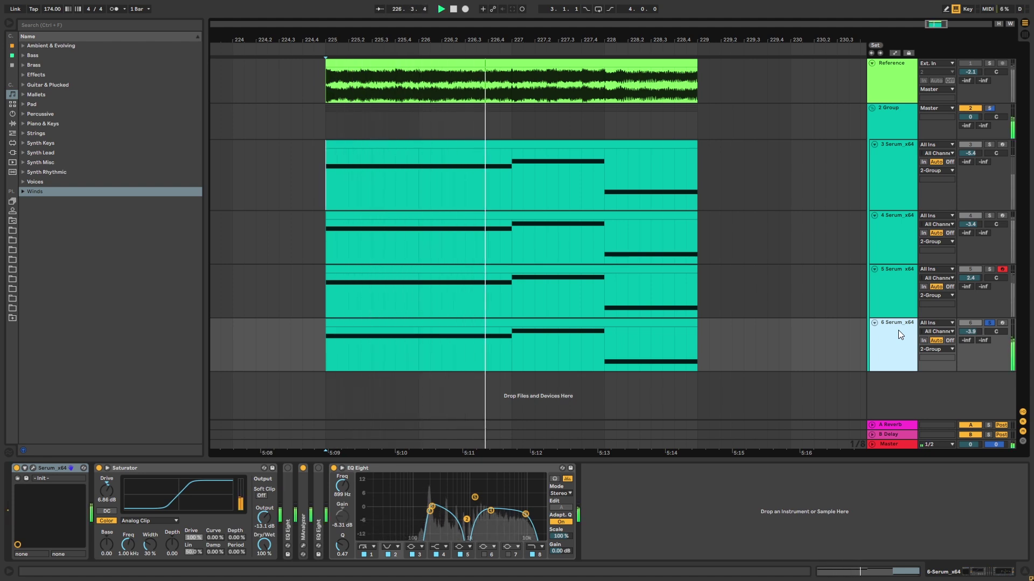
pyautogui.click(989, 269)
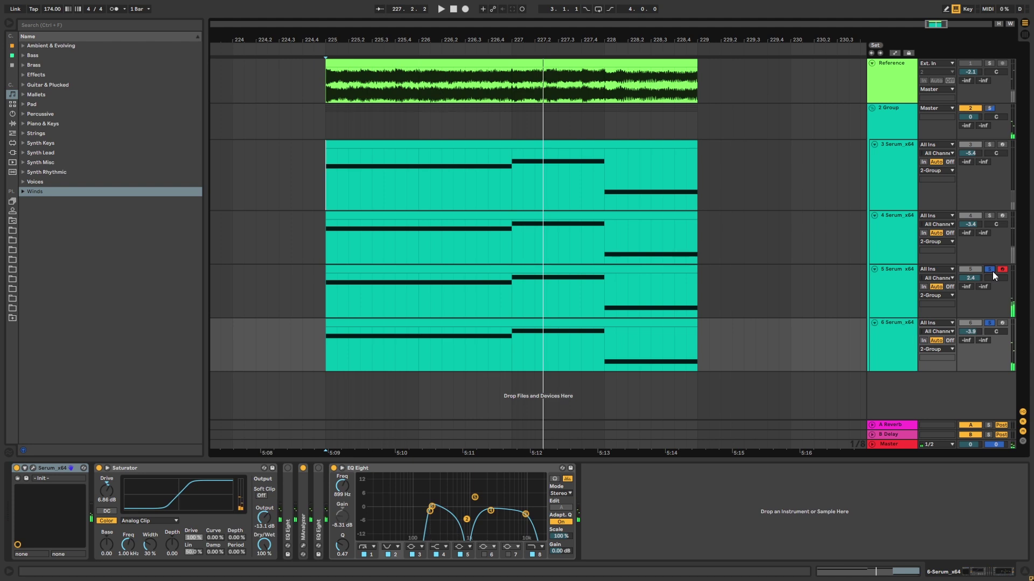
pyautogui.press('space')
pyautogui.click(989, 215)
pyautogui.click(989, 144)
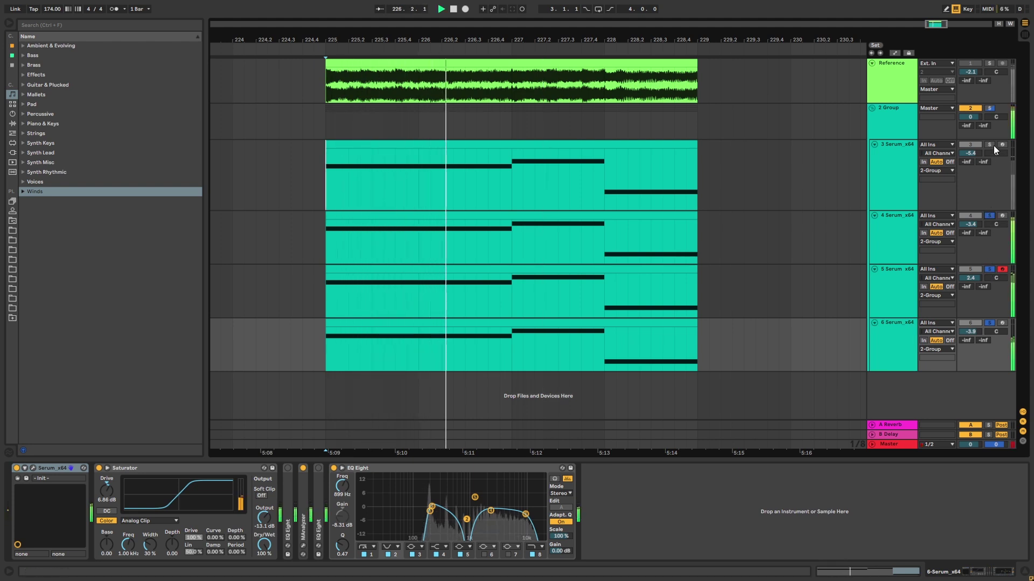
pyautogui.click(906, 322)
pyautogui.press('space')
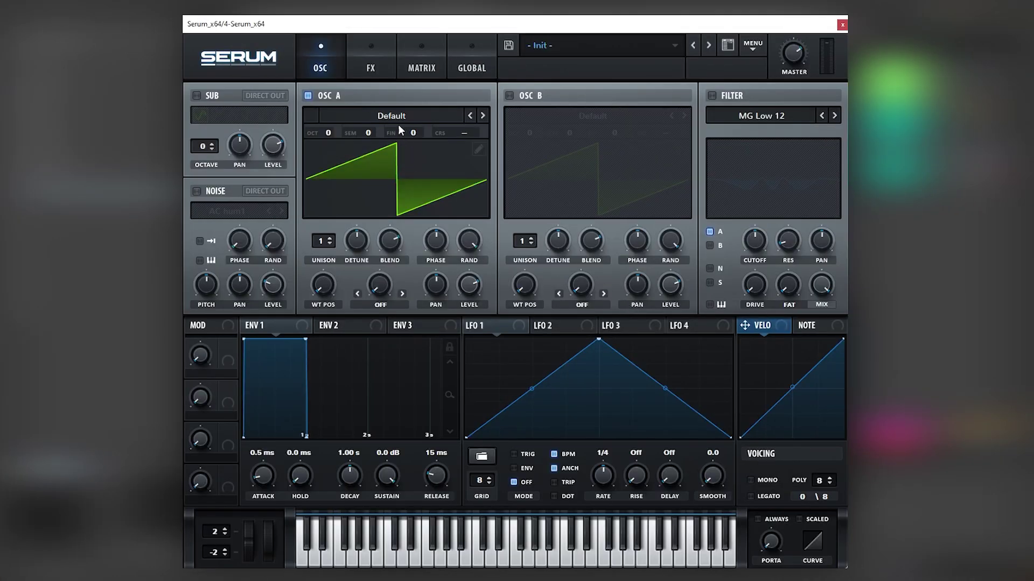
# Step: Load the Monster 1 [SL] wavetable in oscillator A, enable oscillator B and load the same wavetable there
pyautogui.click(396, 121)
pyautogui.moveTo(358, 136)
pyautogui.click(457, 262)
pyautogui.click(544, 117)
pyautogui.click(545, 117)
pyautogui.moveTo(597, 192)
pyautogui.click(657, 264)
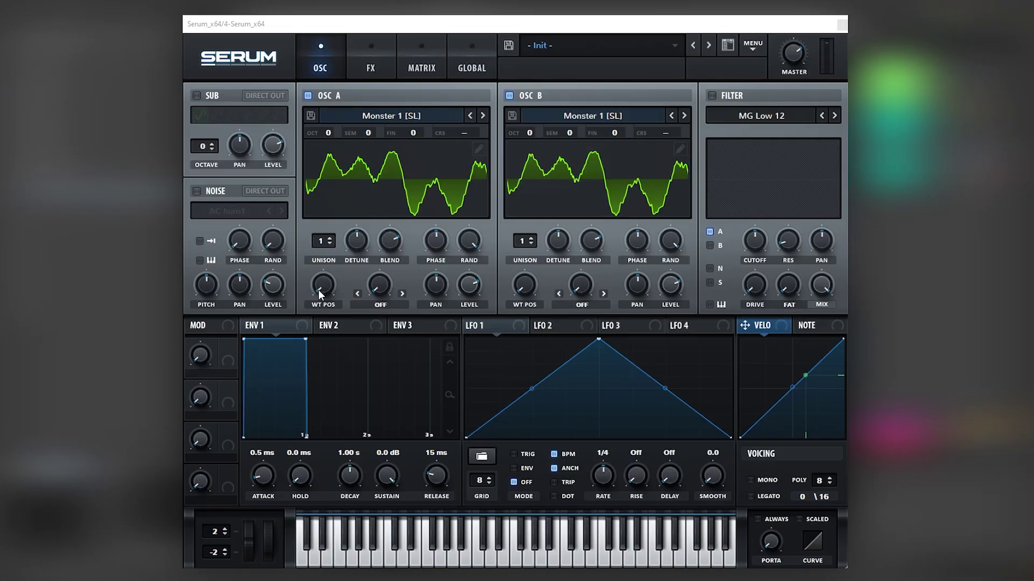
# Step: Try raising the wavetable positions of oscillators A and B, and undo the changes
pyautogui.moveTo(322, 289); pyautogui.dragTo(335, 251)
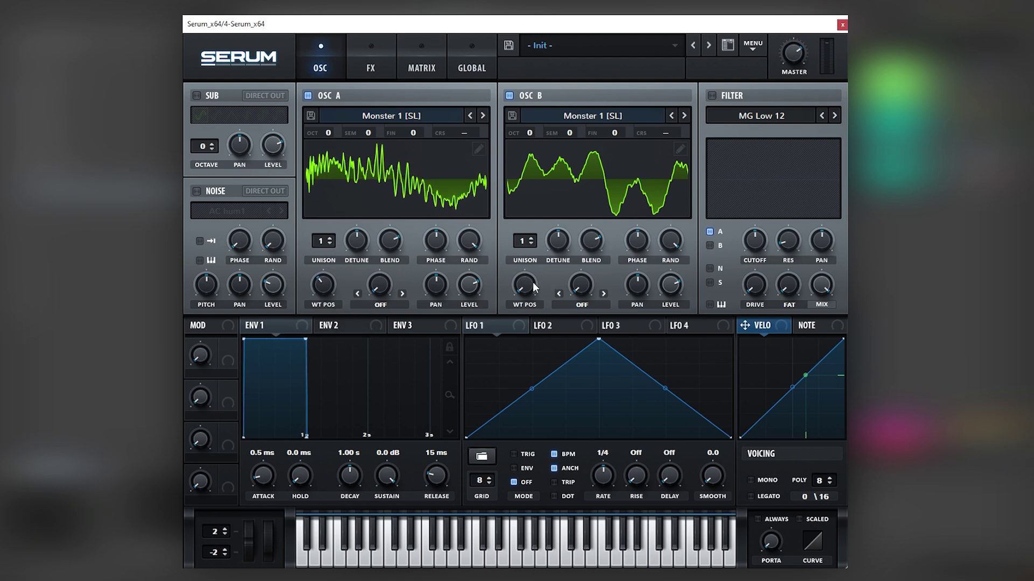
pyautogui.moveTo(528, 283); pyautogui.dragTo(530, 237)
pyautogui.hotkey('ctrl', 'z')
pyautogui.hotkey('ctrl', 'z')
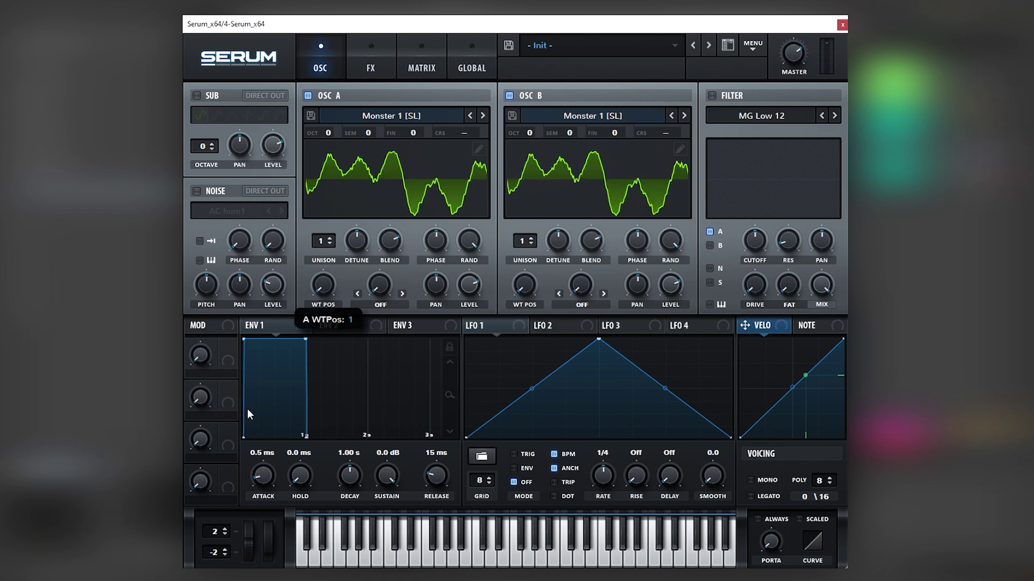
# Step: Assign Macro 1 to the wavetable position of both oscillators and set the macro to 91
pyautogui.moveTo(226, 353); pyautogui.dragTo(524, 287)
pyautogui.doubleClick(200, 354)
pyautogui.write('91')
pyautogui.press('Return')
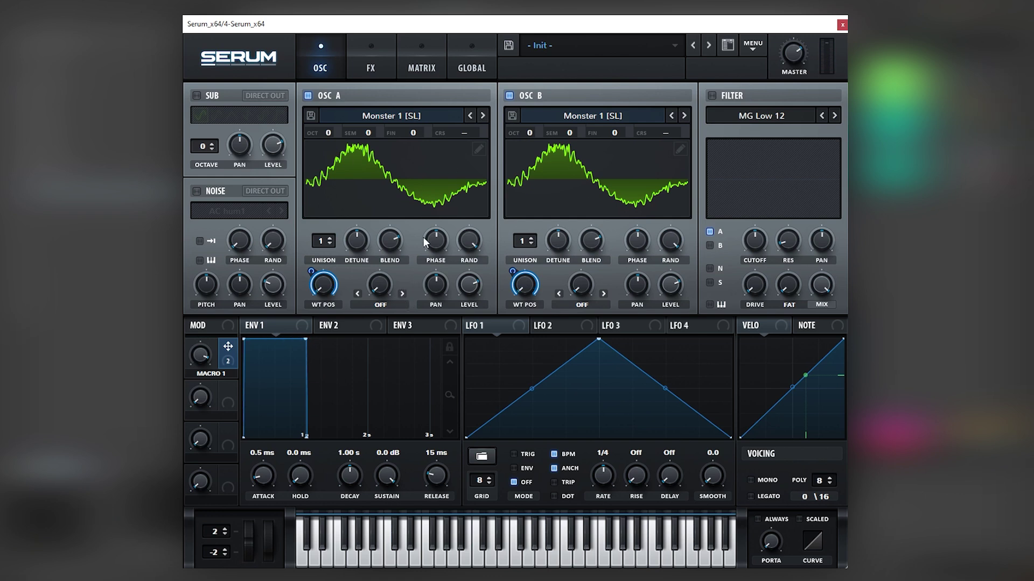
# Step: Enable the filter with the Phs 36+ flange type and route oscillator B through it along with A
pyautogui.click(718, 97)
pyautogui.click(754, 116)
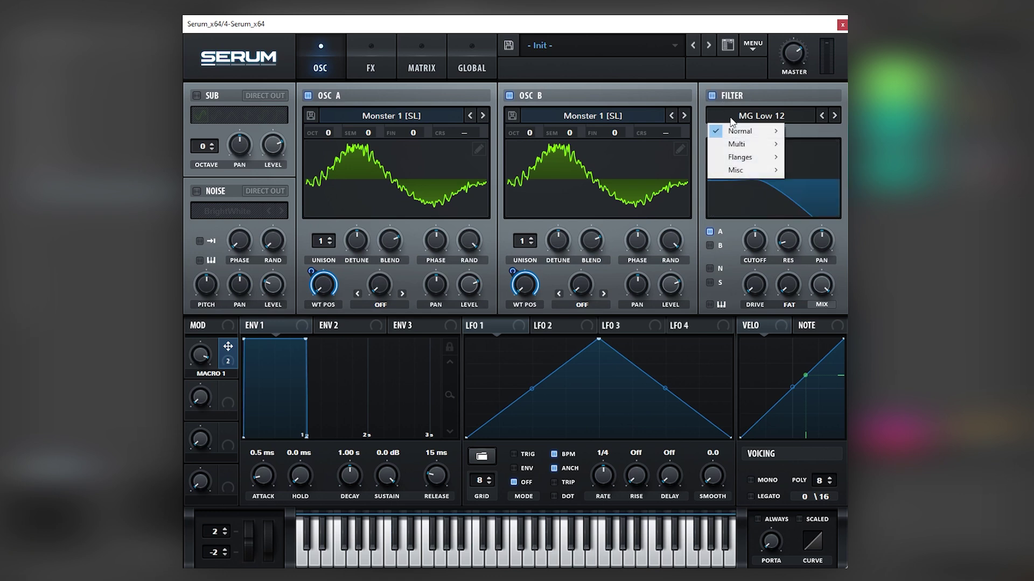
pyautogui.moveTo(751, 156)
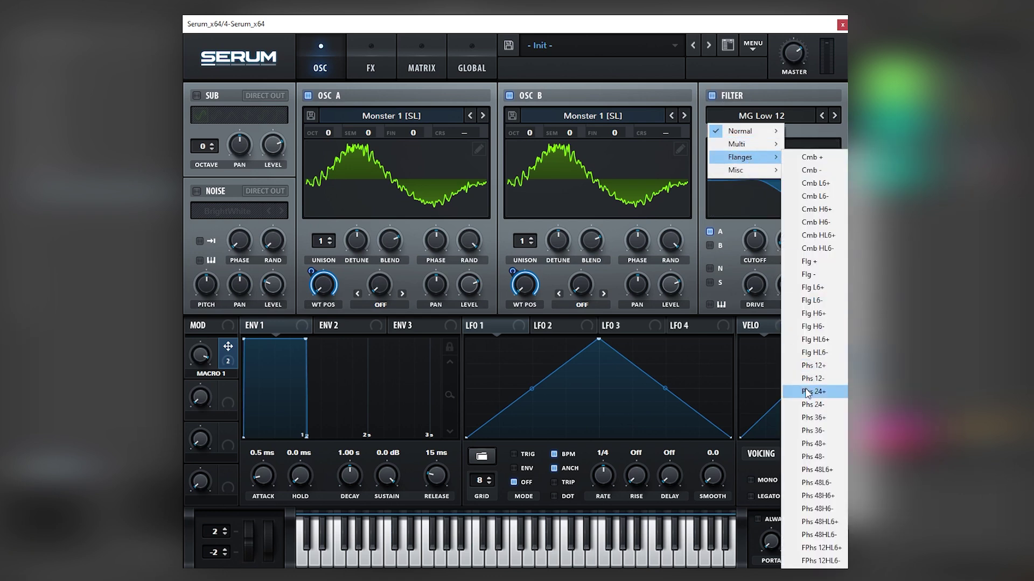
pyautogui.click(818, 418)
pyautogui.click(710, 246)
# Step: Raise the phaser filter's cutoff, adjust its resonance and reduce its mix
pyautogui.moveTo(758, 244); pyautogui.dragTo(829, 160)
pyautogui.moveTo(788, 237); pyautogui.dragTo(772, 290)
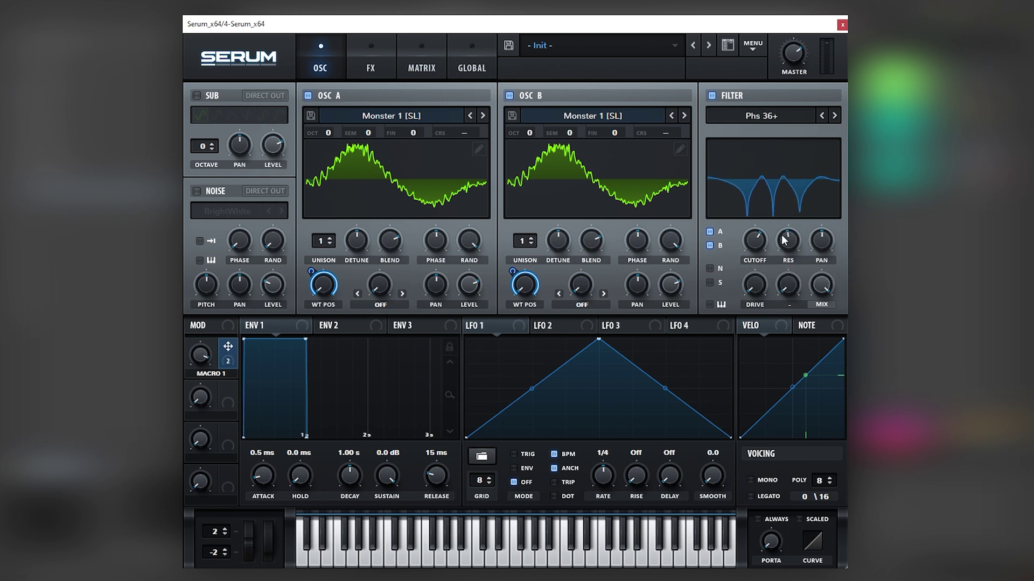
pyautogui.moveTo(813, 295); pyautogui.dragTo(812, 319)
# Step: Set the fine tuning to 60 on oscillator B and -60 on A, and turn down both oscillators' random phase
pyautogui.moveTo(613, 133); pyautogui.dragTo(613, 132)
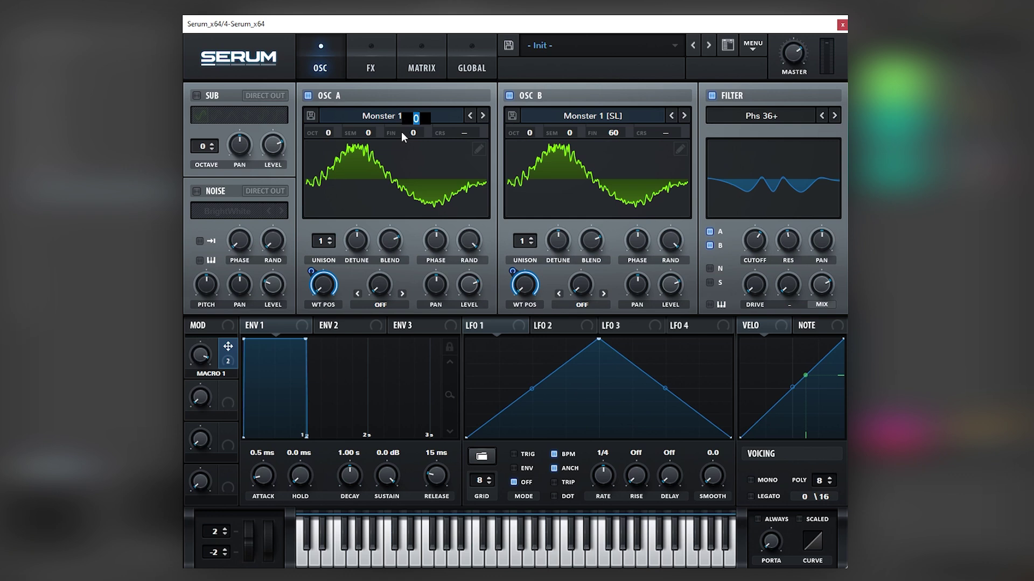
pyautogui.write('-60')
pyautogui.moveTo(667, 240); pyautogui.dragTo(612, 309)
pyautogui.moveTo(469, 241); pyautogui.dragTo(447, 333)
# Step: Add a Distortion effect of type Diode 2 and raise its drive
pyautogui.click(371, 70)
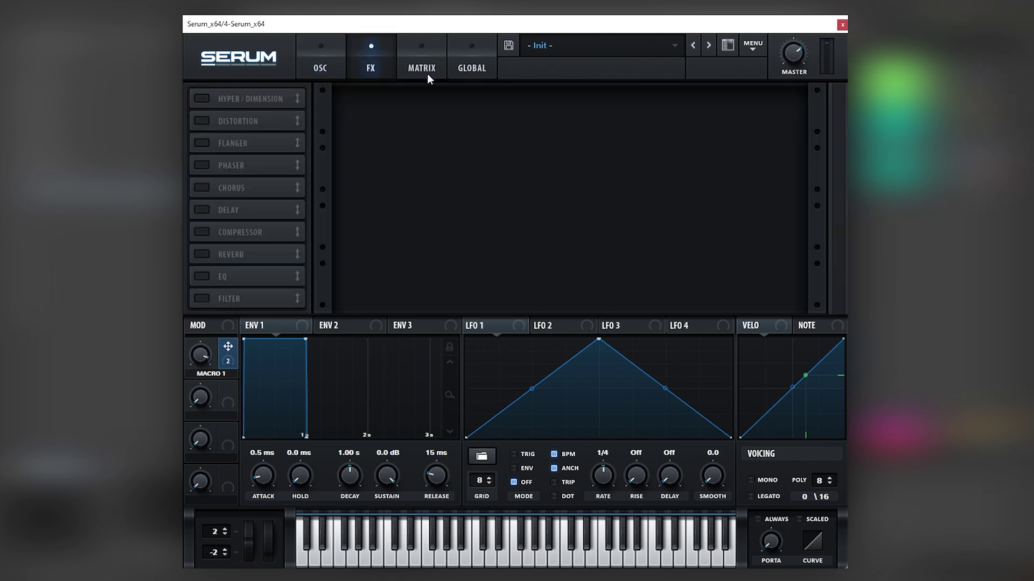
pyautogui.click(215, 121)
pyautogui.click(430, 111)
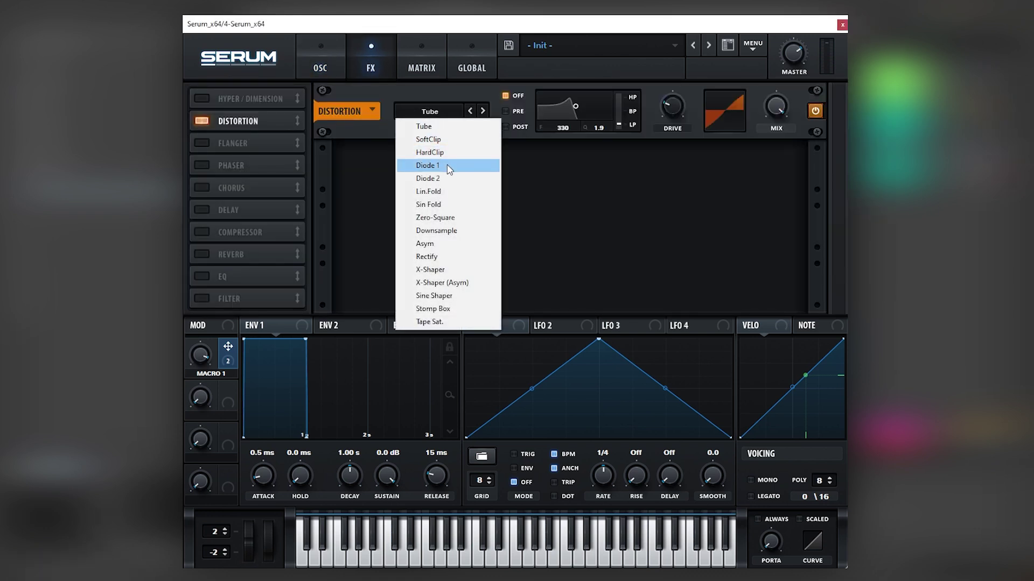
pyautogui.click(452, 178)
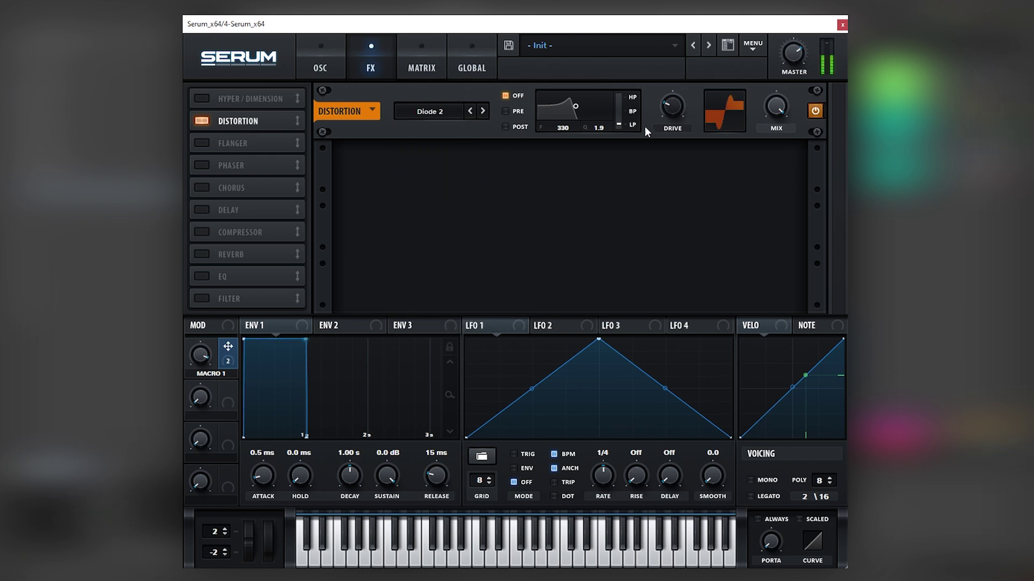
pyautogui.moveTo(667, 116); pyautogui.dragTo(686, 60)
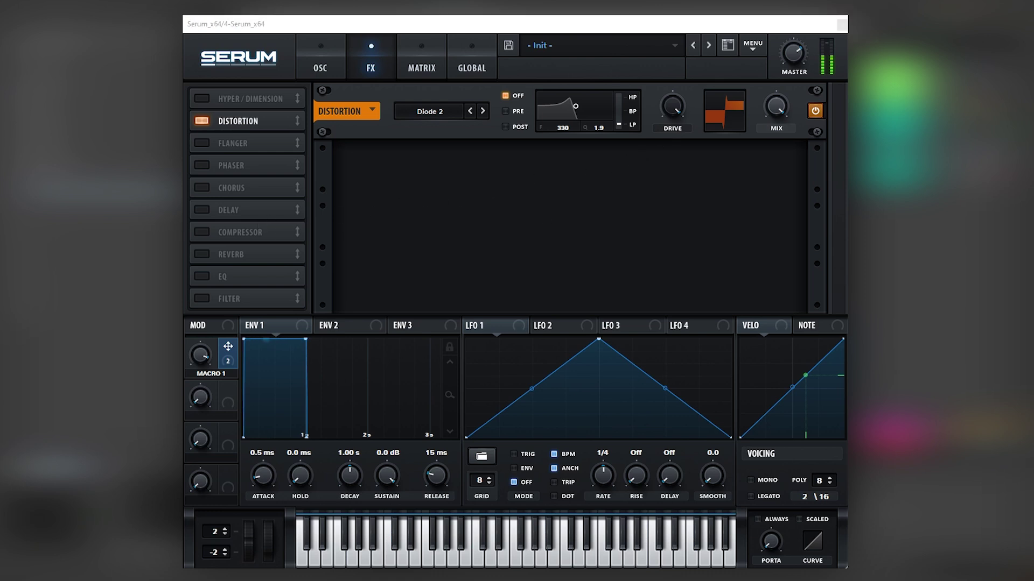
# Step: Add a Compressor after the distortion, enable its Multiband mode and raise its gain
pyautogui.click(202, 232)
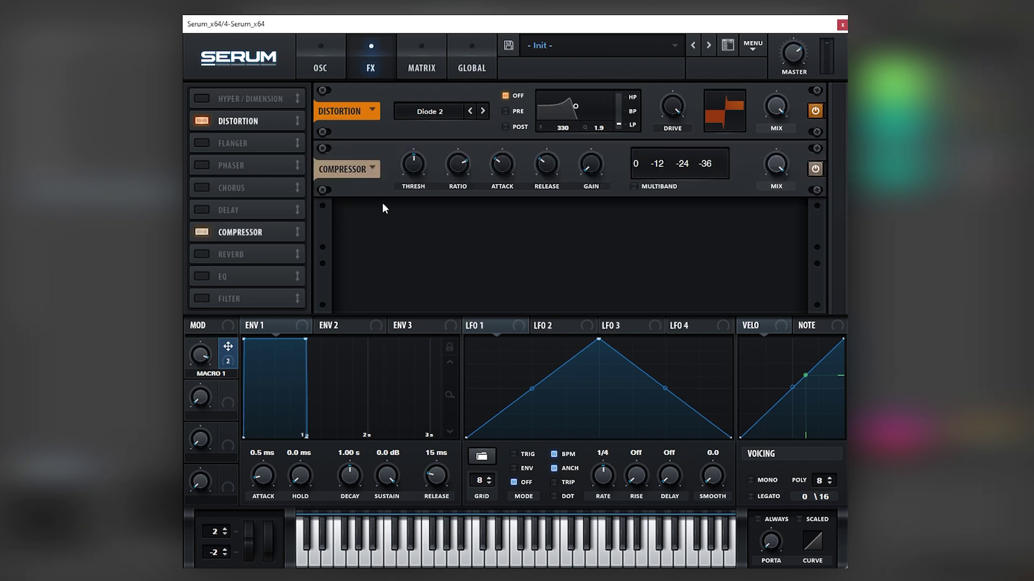
pyautogui.click(636, 184)
pyautogui.moveTo(590, 164); pyautogui.dragTo(598, 135)
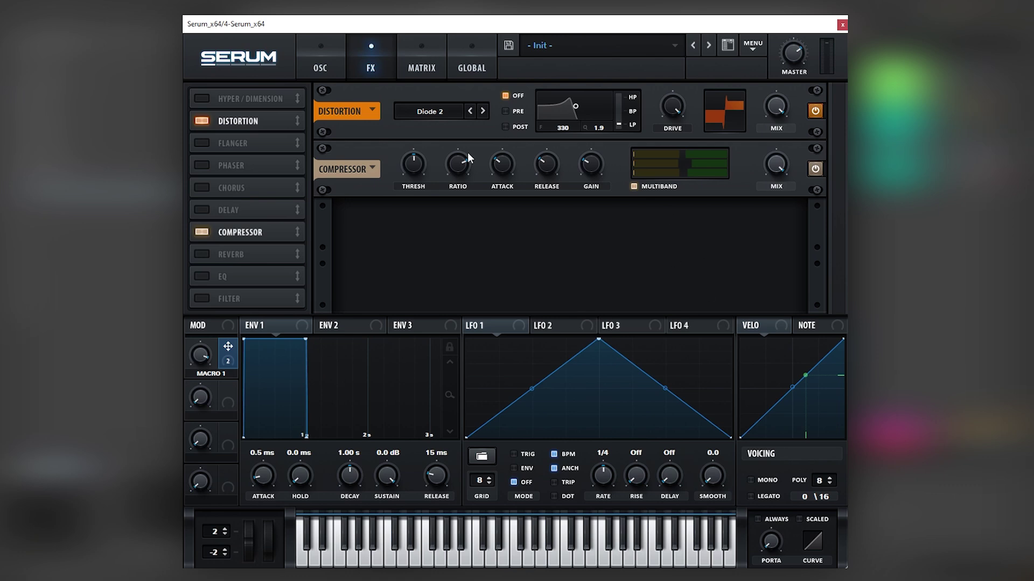
pyautogui.click(336, 70)
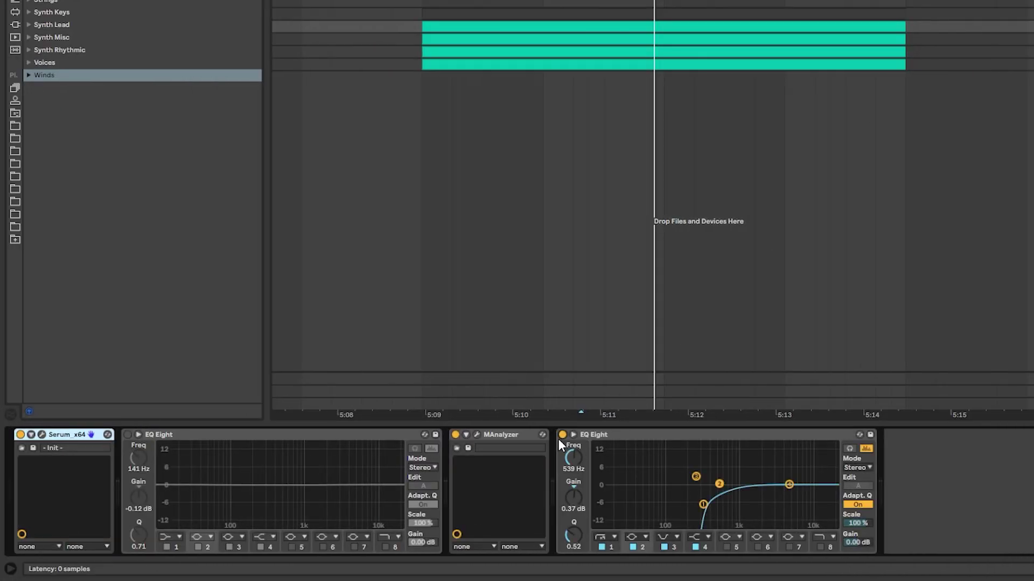
# Step: Move band 2 of the EQ Eight after MAnalyzer to about 938 Hz with 0.87 dB gain and audition the clip
pyautogui.moveTo(656, 451); pyautogui.dragTo(709, 522)
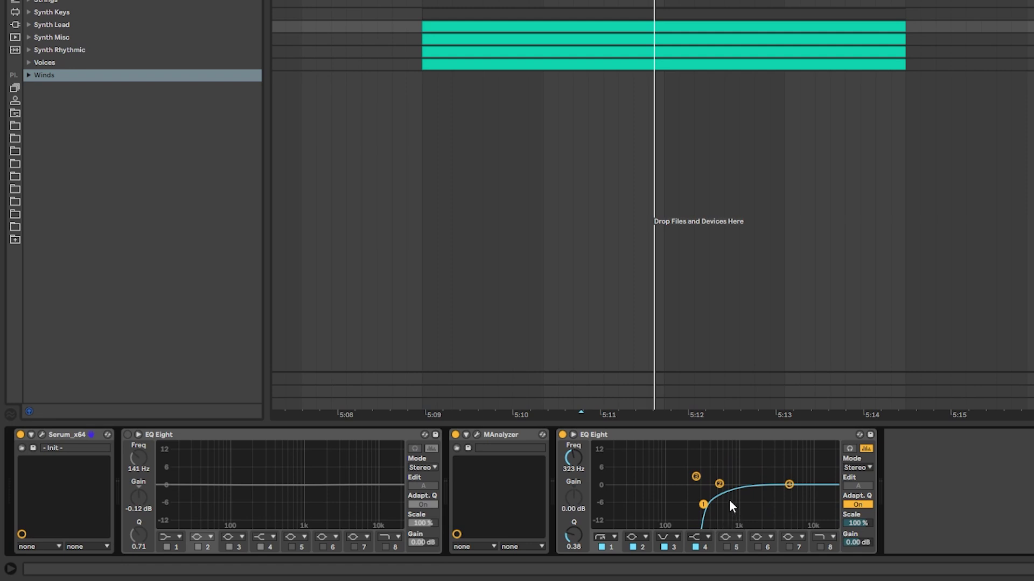
pyautogui.press('space')
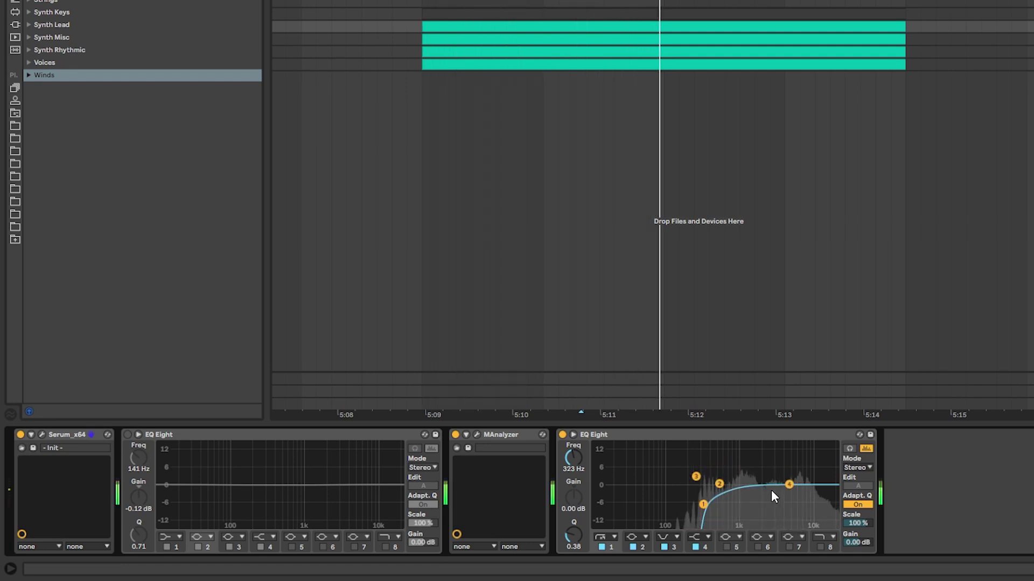
pyautogui.press('space')
pyautogui.click(720, 486)
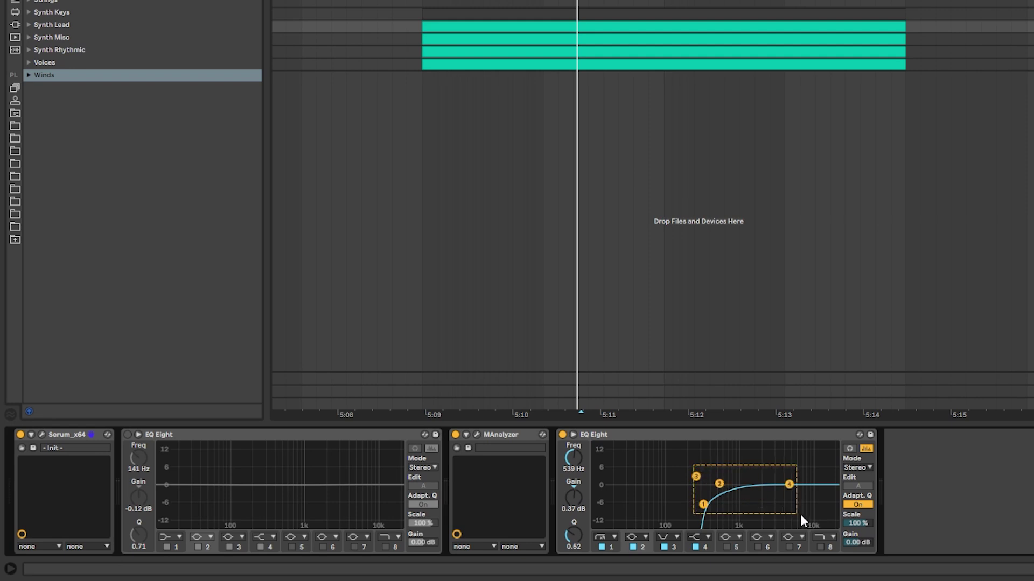
pyautogui.moveTo(719, 484)
pyautogui.mouseDown()
pyautogui.moveTo(742, 447)
pyautogui.moveTo(736, 482)
pyautogui.mouseUp()
pyautogui.press('space')
pyautogui.press('space')
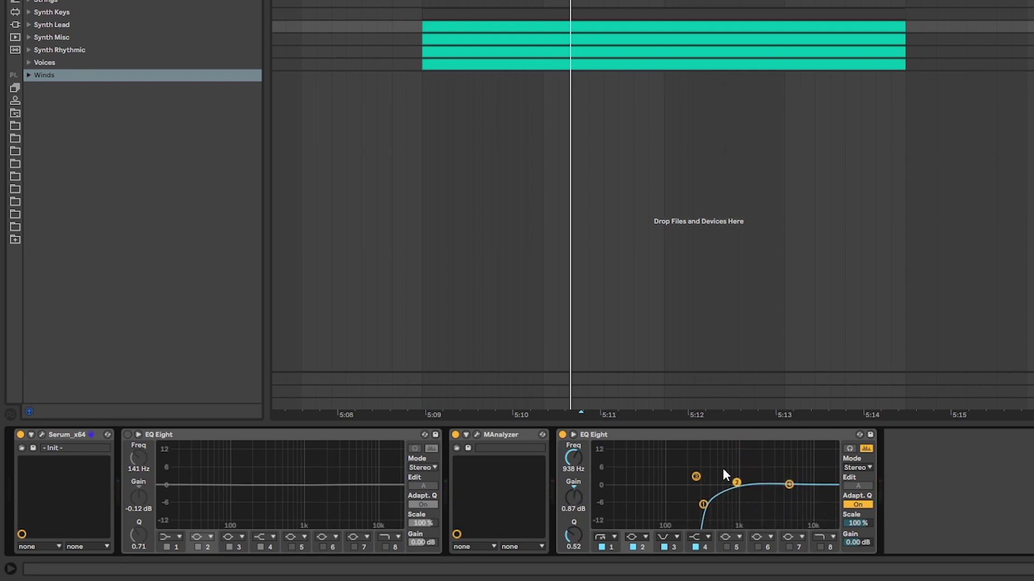
pyautogui.press('space')
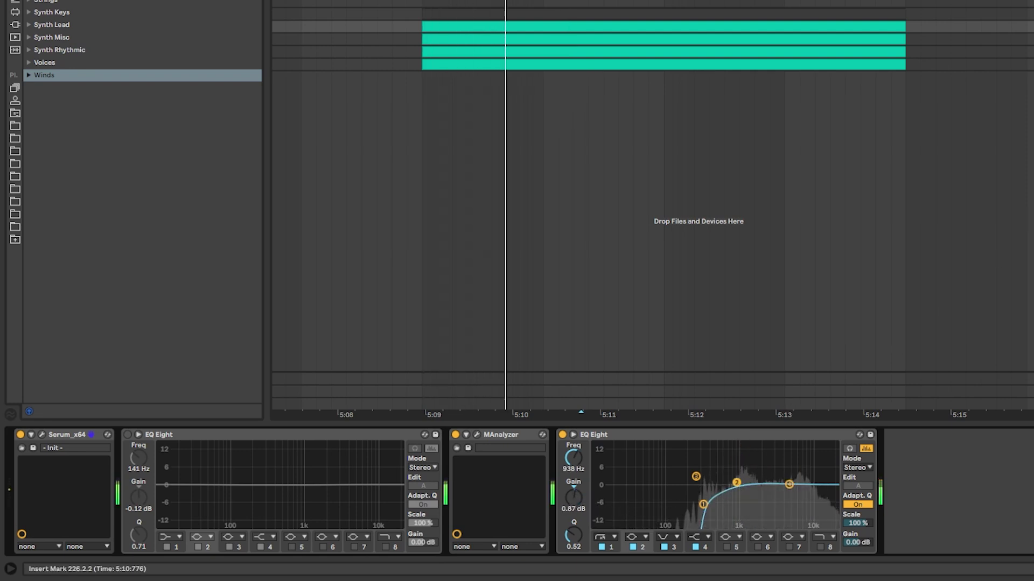
pyautogui.press('space')
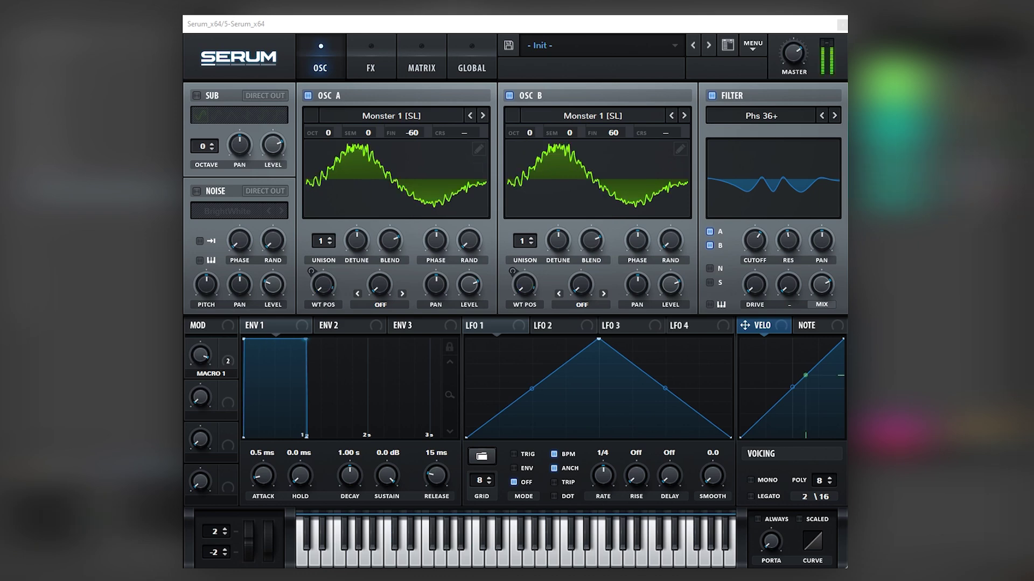
# Step: Load the Basic Shapes wavetable into oscillators A and B of track 5's Serum and lower Macro 1 to reach the saw shape
pyautogui.click(396, 121)
pyautogui.moveTo(348, 157)
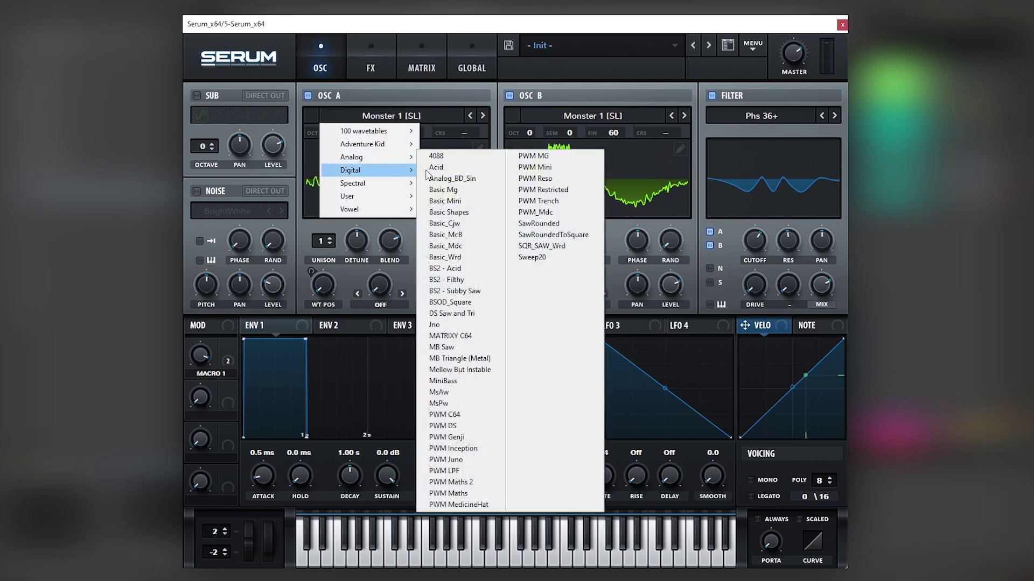
pyautogui.click(439, 200)
pyautogui.click(548, 118)
pyautogui.moveTo(554, 154)
pyautogui.click(657, 199)
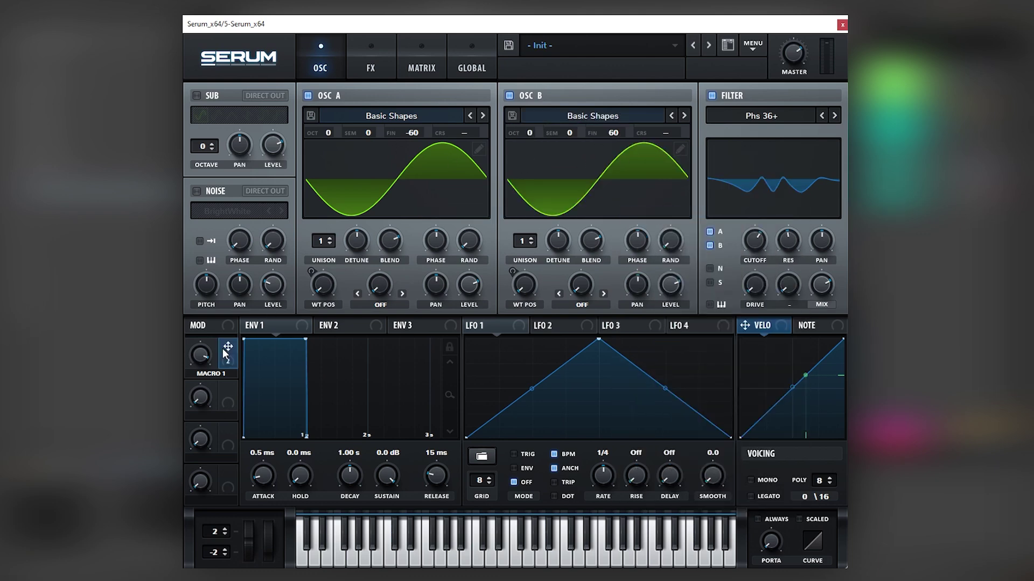
pyautogui.moveTo(200, 355); pyautogui.dragTo(189, 426)
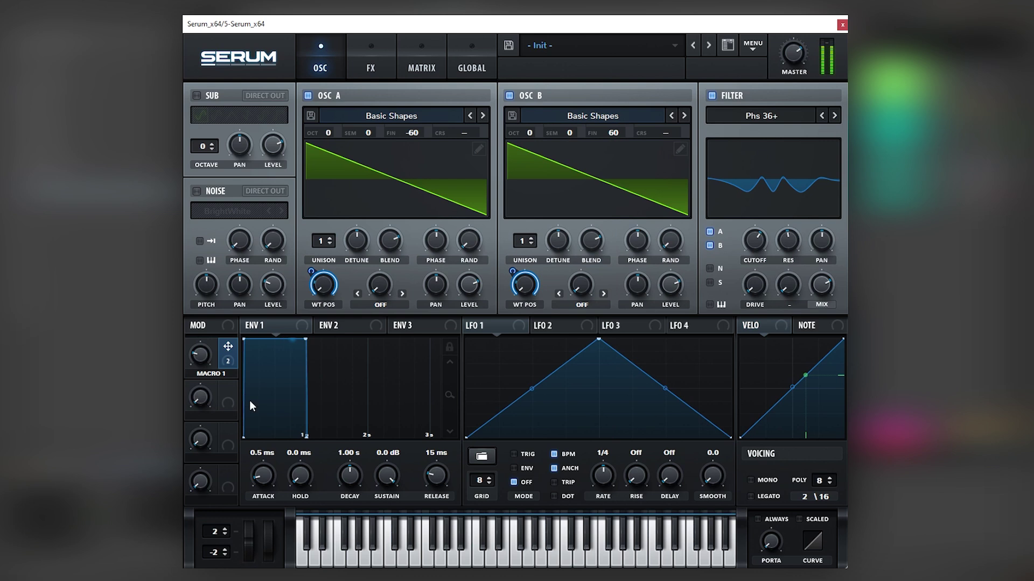
# Step: Turn off the filter, enable the saw sub oscillator and lower its level
pyautogui.click(732, 95)
pyautogui.click(202, 97)
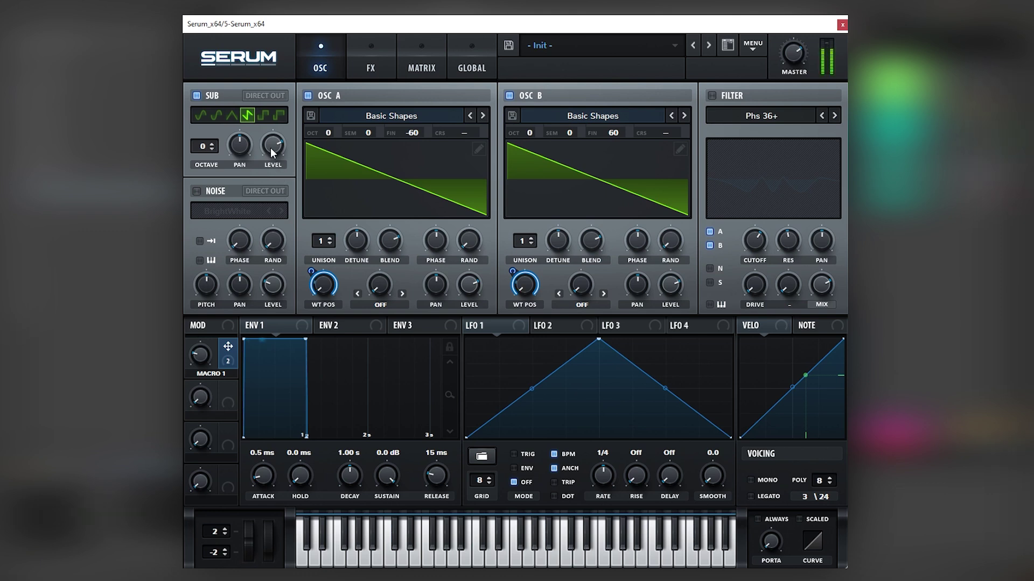
pyautogui.moveTo(269, 159); pyautogui.dragTo(265, 227)
pyautogui.moveTo(273, 148); pyautogui.dragTo(277, 150)
# Step: Change the Distortion effect's type from Diode 2 to Tube
pyautogui.click(370, 66)
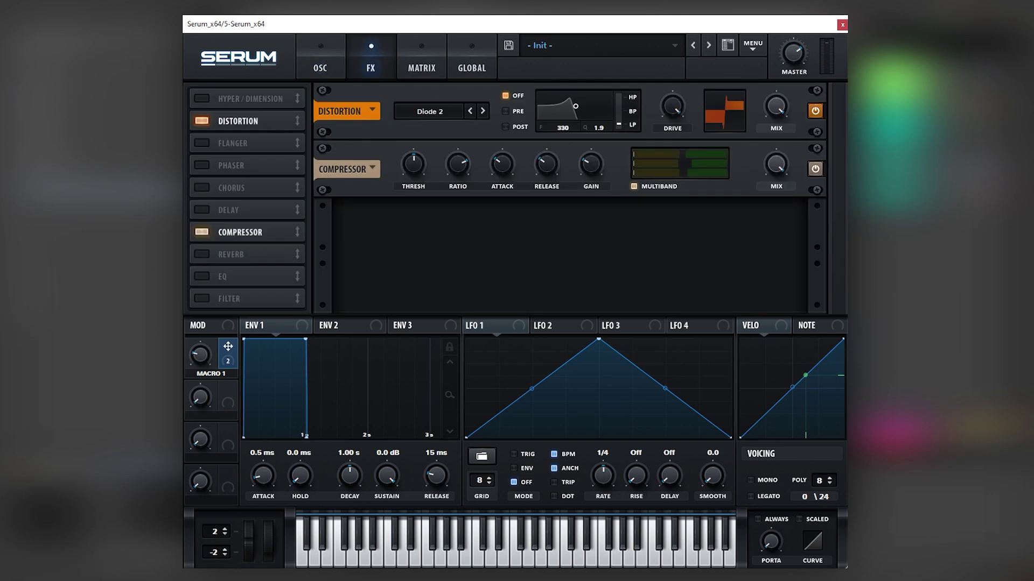
pyautogui.click(431, 112)
pyautogui.click(463, 127)
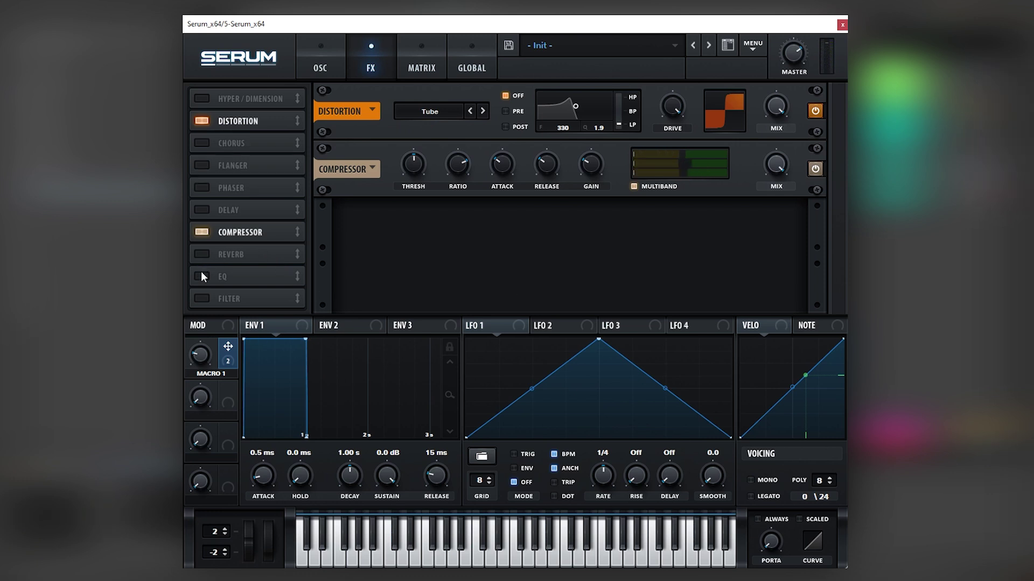
# Step: Add an EQ between the distortion and compressor, and set both its bands to peak shape with a boost on the high band
pyautogui.click(202, 277)
pyautogui.moveTo(226, 276); pyautogui.dragTo(233, 187)
pyautogui.click(525, 169)
pyautogui.moveTo(724, 164)
pyautogui.mouseDown()
pyautogui.moveTo(651, 177)
pyautogui.moveTo(657, 163)
pyautogui.moveTo(655, 176)
pyautogui.mouseUp()
pyautogui.click(612, 169)
pyautogui.press('space')
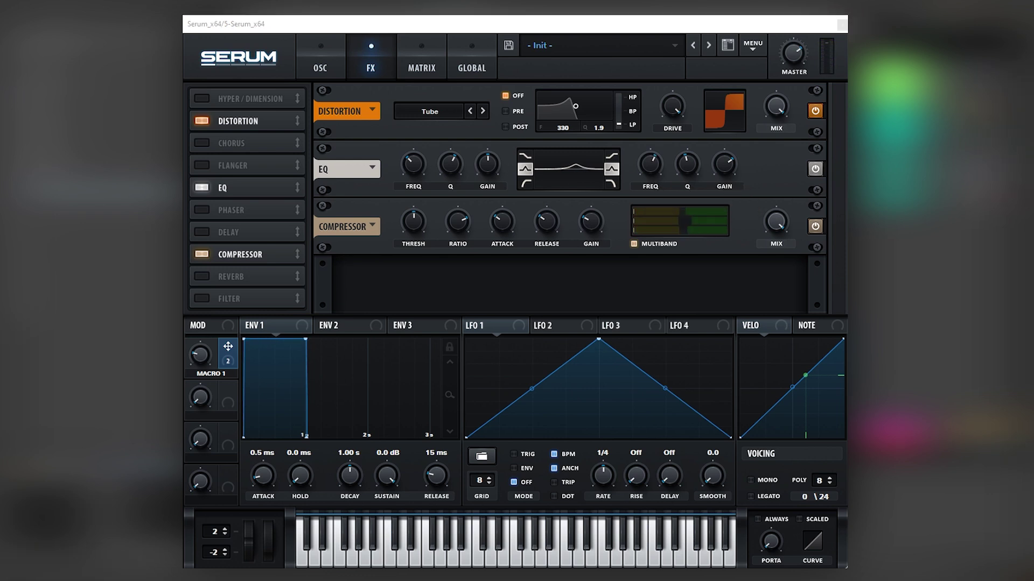
# Step: Raise the EQ low band's gain and lower its frequency below 210 Hz
pyautogui.click(597, 182)
pyautogui.moveTo(491, 166); pyautogui.dragTo(501, 151)
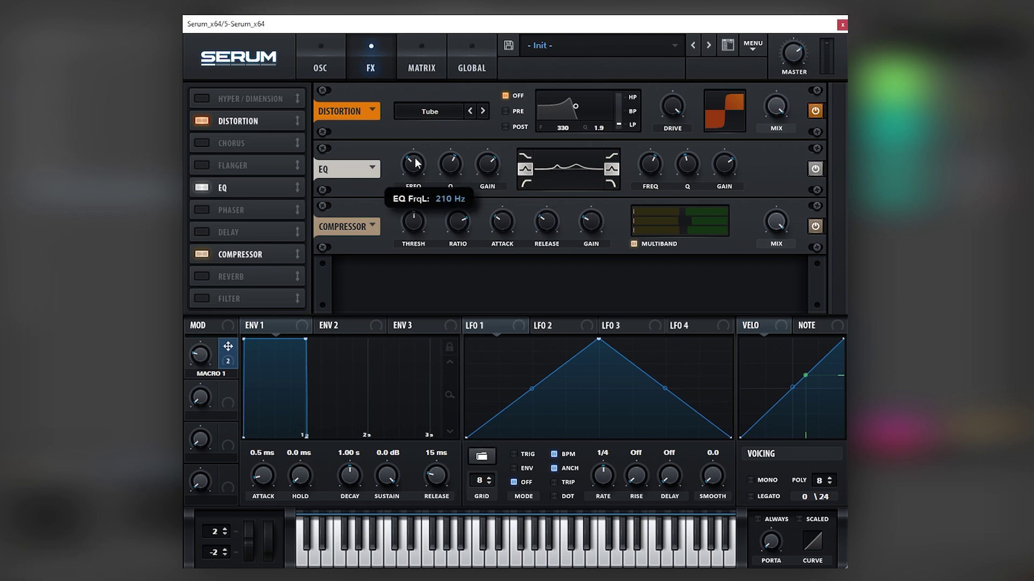
pyautogui.moveTo(415, 160); pyautogui.dragTo(414, 173)
pyautogui.moveTo(490, 170); pyautogui.dragTo(496, 124)
pyautogui.moveTo(487, 164); pyautogui.dragTo(410, 167)
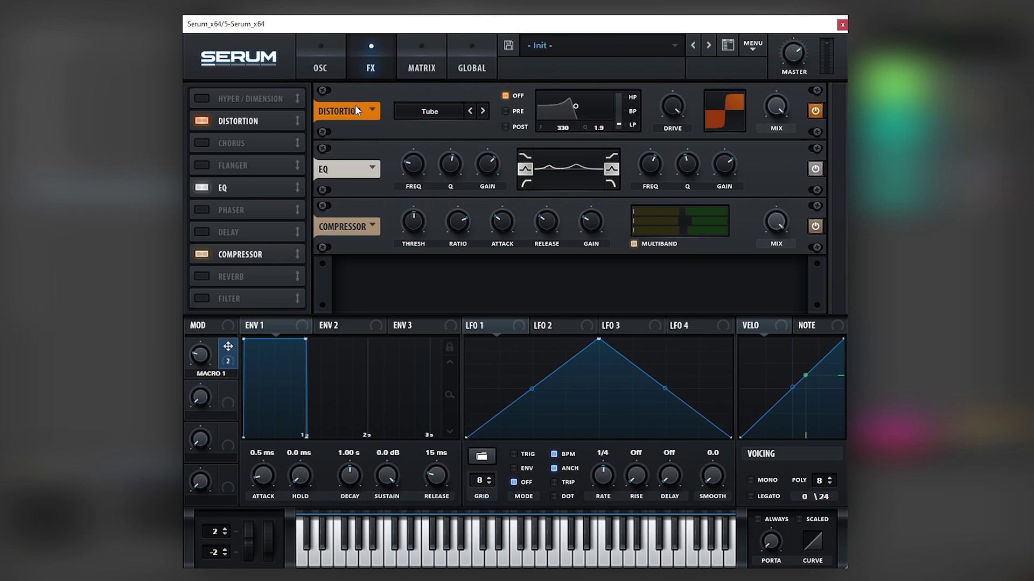
pyautogui.click(320, 64)
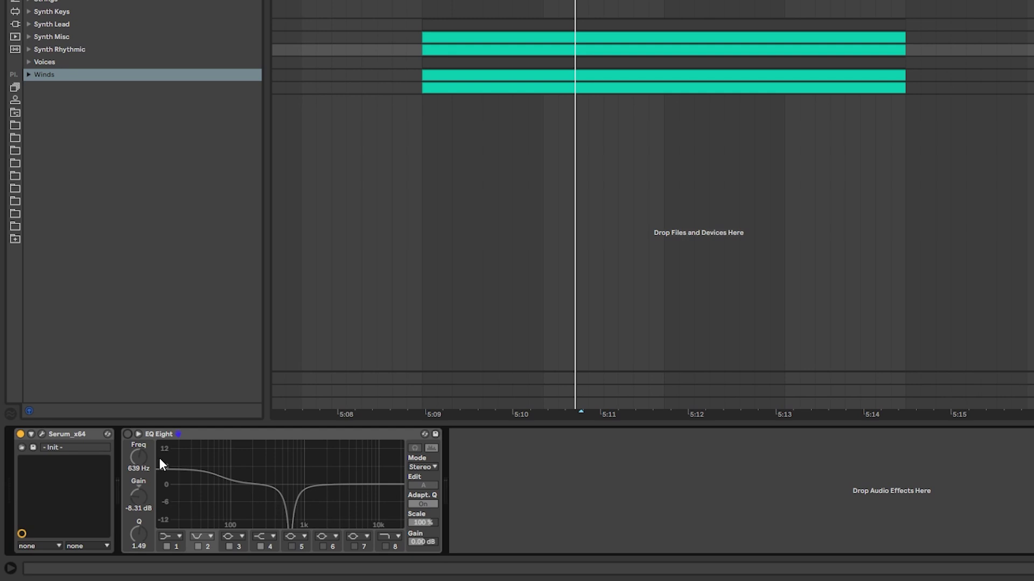
# Step: Enable the EQ Eight after Serum, select its low-shelf band 1 and audition the clip
pyautogui.click(128, 434)
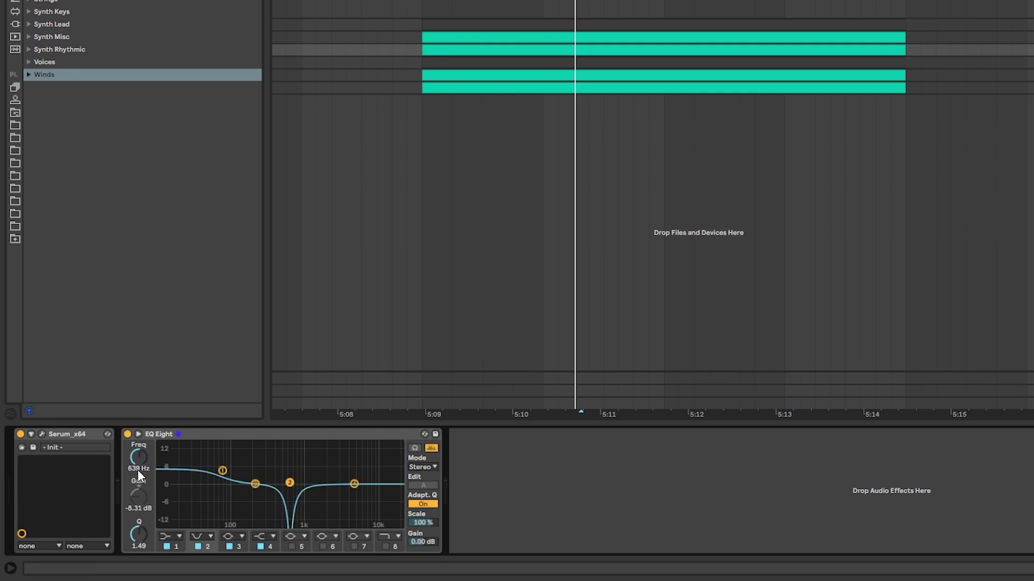
pyautogui.click(222, 472)
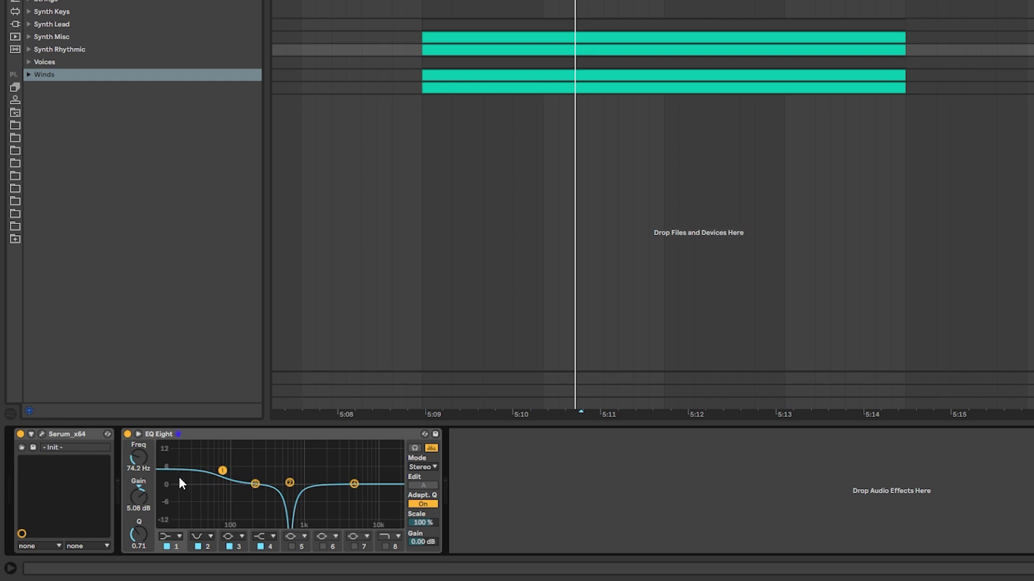
pyautogui.press('space')
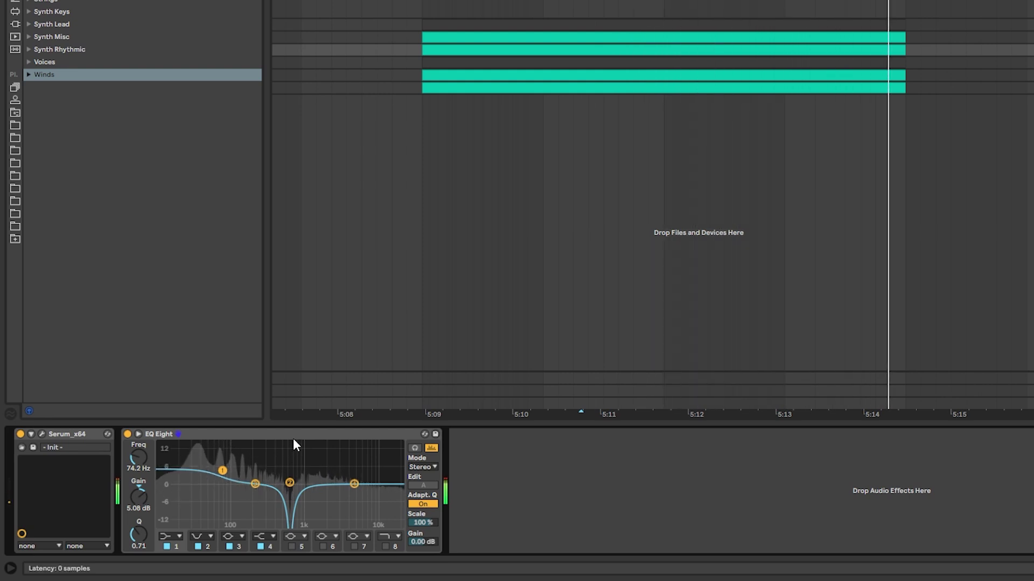
pyautogui.press('space')
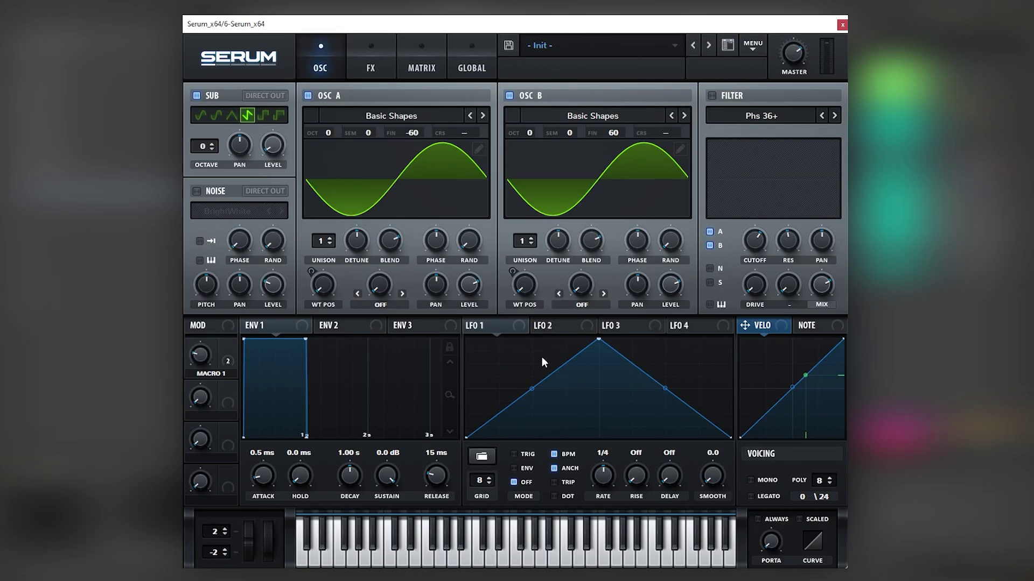
# Step: Raise oscillators A and B and the sub oscillator to octave +1 in track 6's Serum
pyautogui.press('space')
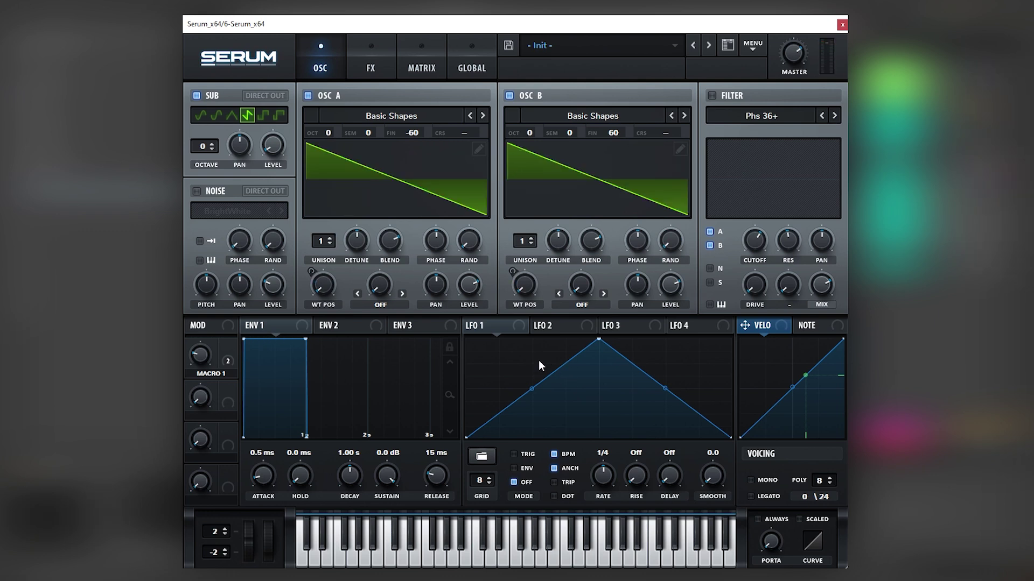
pyautogui.moveTo(537, 133); pyautogui.dragTo(532, 113)
pyautogui.moveTo(328, 137); pyautogui.dragTo(307, 126)
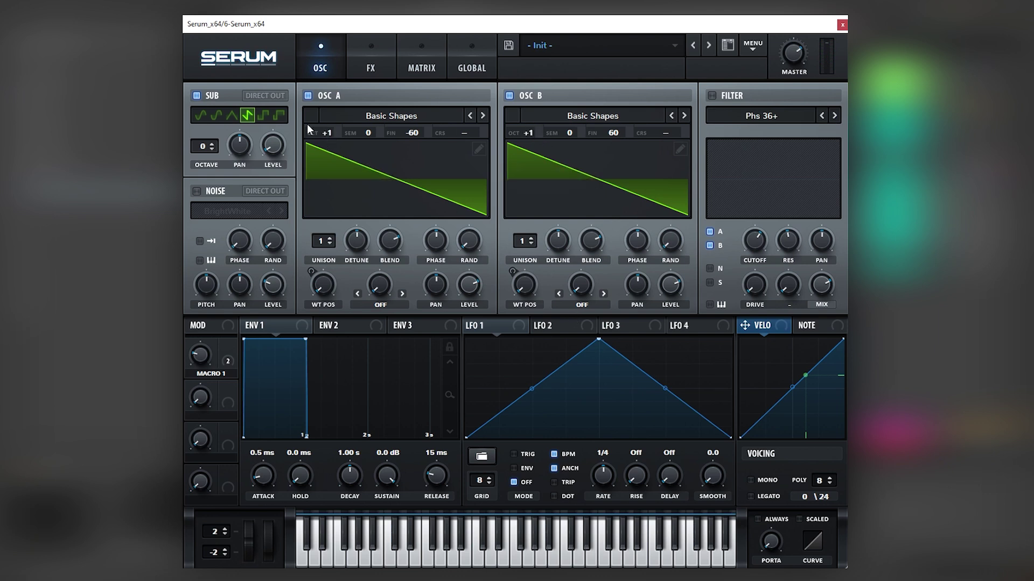
pyautogui.click(212, 145)
# Step: Set fine tuning to -30 on oscillator A and 30 on B, and enable the BrightWhite noise oscillator at a reduced level
pyautogui.doubleClick(397, 135)
pyautogui.write('0')
pyautogui.press('Return')
pyautogui.write('30')
pyautogui.press('Return')
pyautogui.click(213, 193)
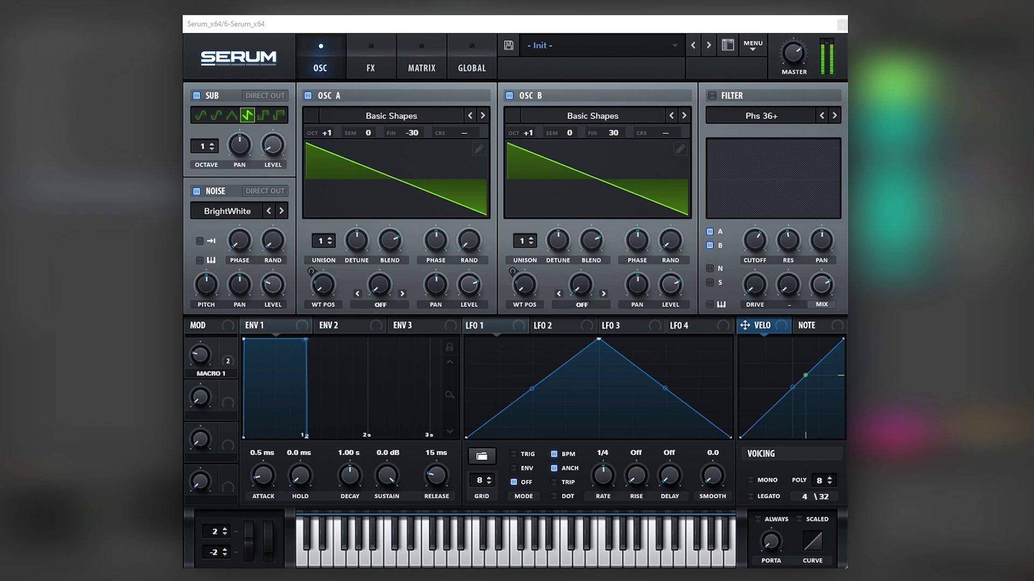
pyautogui.moveTo(272, 285); pyautogui.dragTo(273, 292)
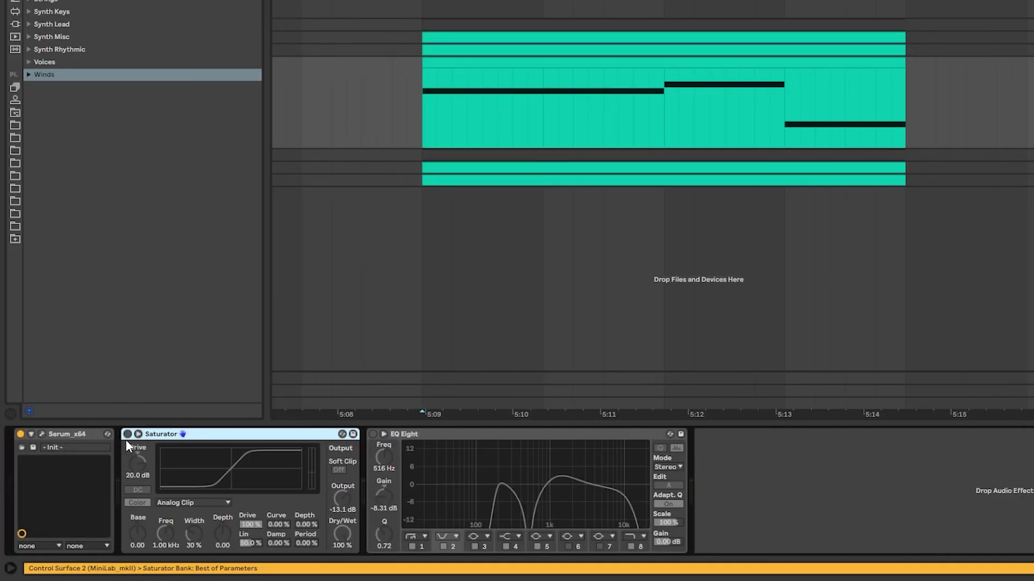
# Step: Enable the Saturator and the EQ Eight that follow Serum on the track
pyautogui.click(126, 436)
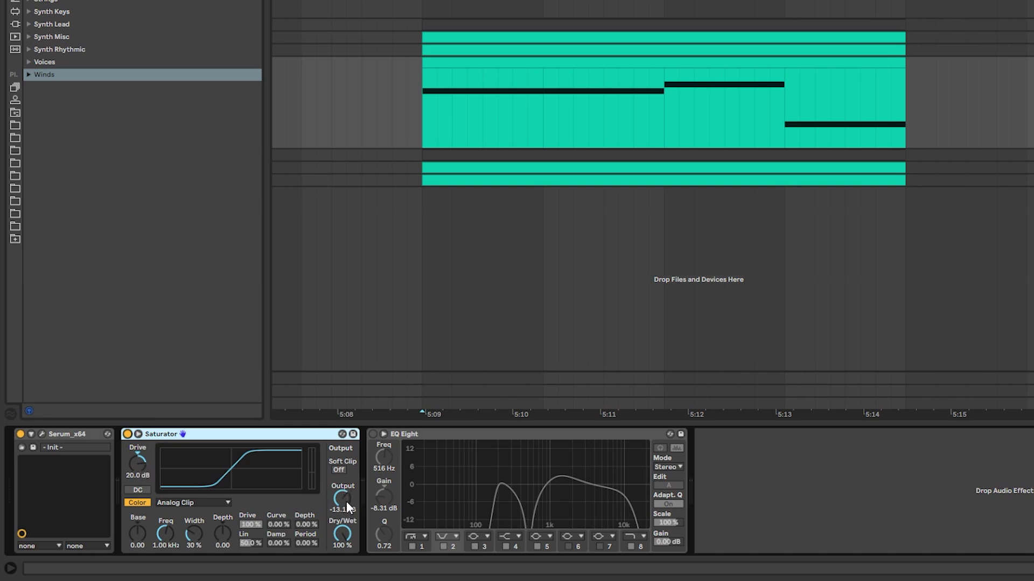
pyautogui.press('space')
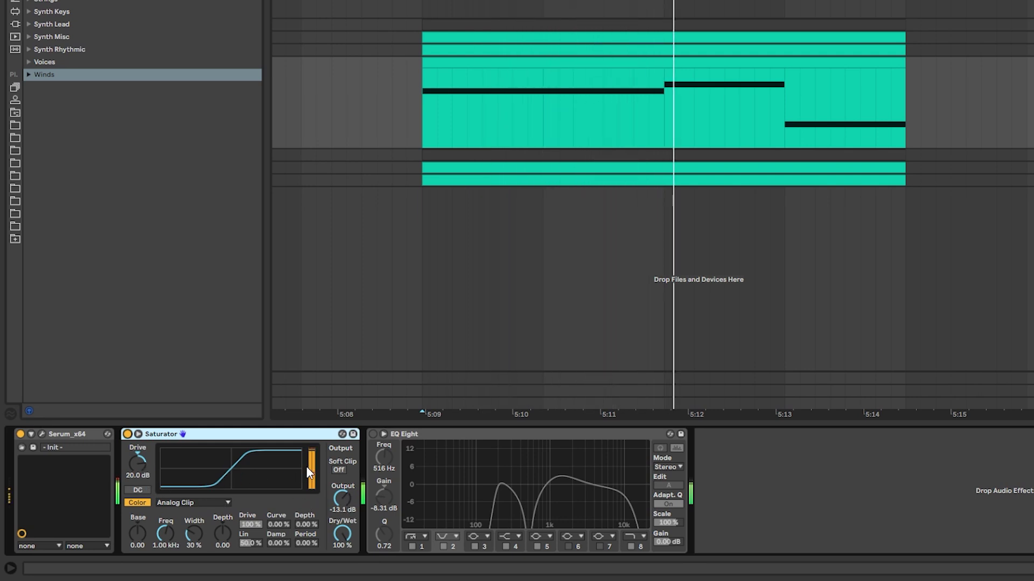
pyautogui.click(381, 440)
pyautogui.click(374, 434)
# Step: Inspect the EQ Eight's midrange notch and high-shelf band while auditioning the clip
pyautogui.click(527, 492)
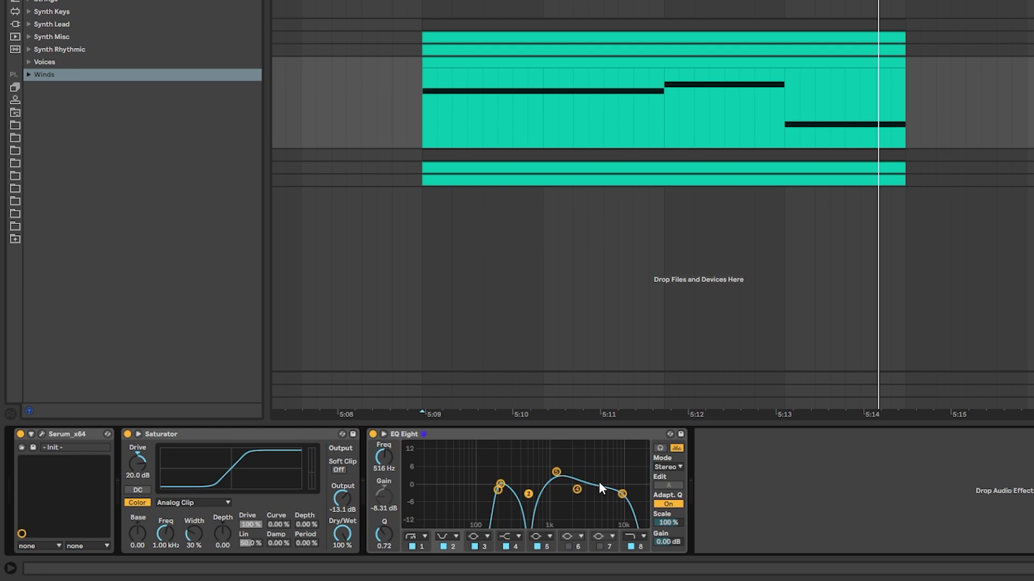
pyautogui.click(576, 489)
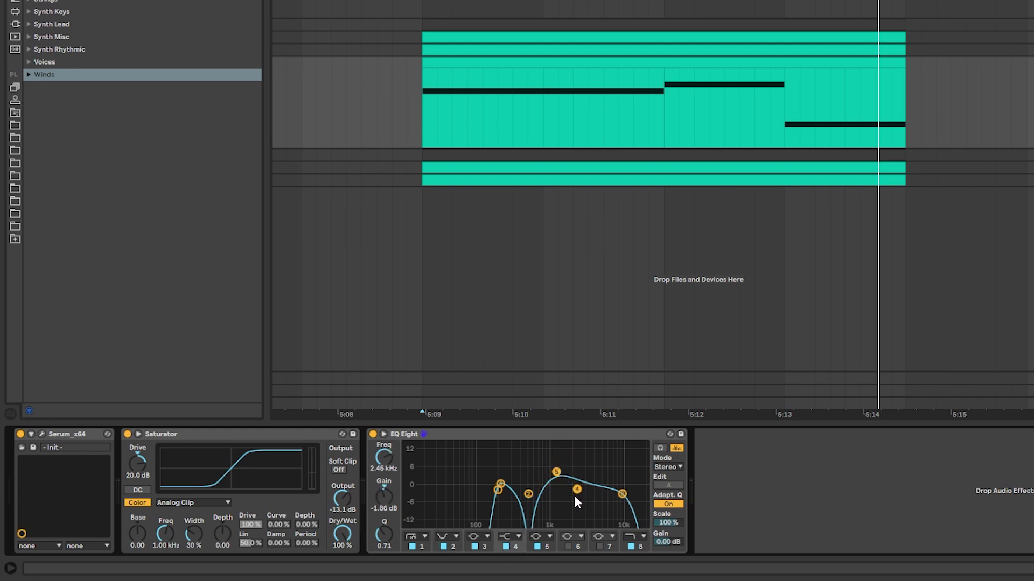
pyautogui.press('space')
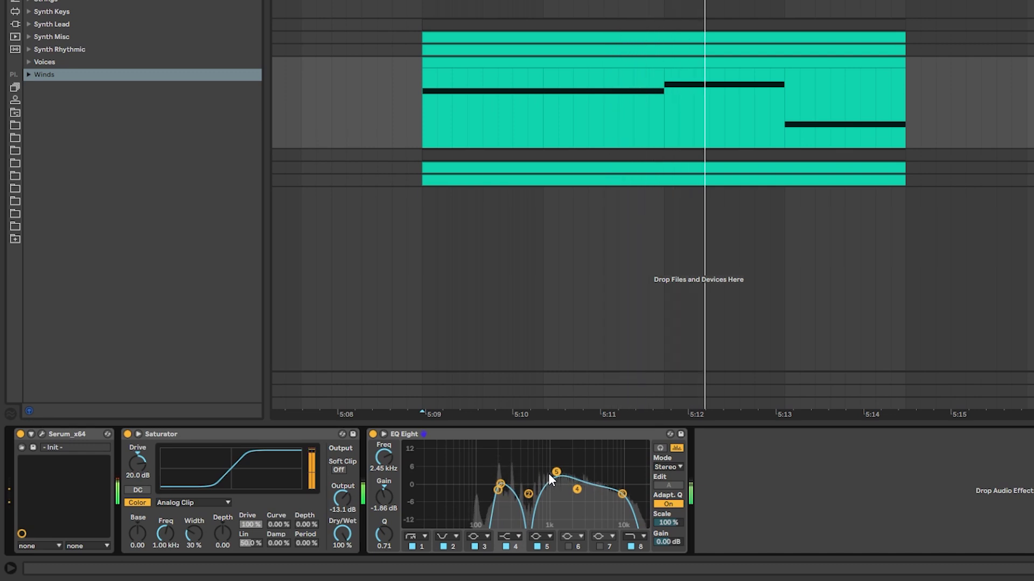
pyautogui.press('space')
pyautogui.press('space')
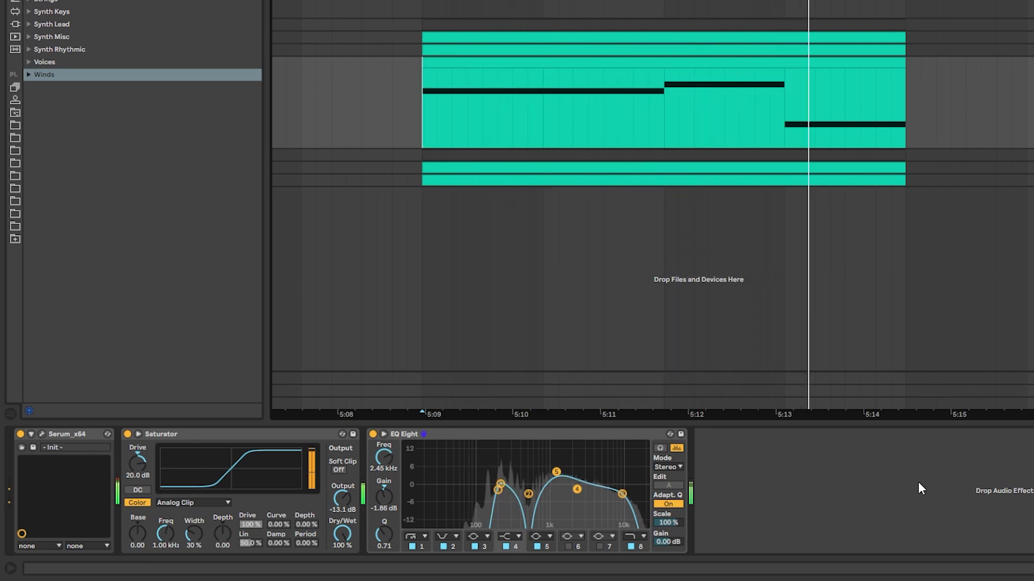
pyautogui.press('space')
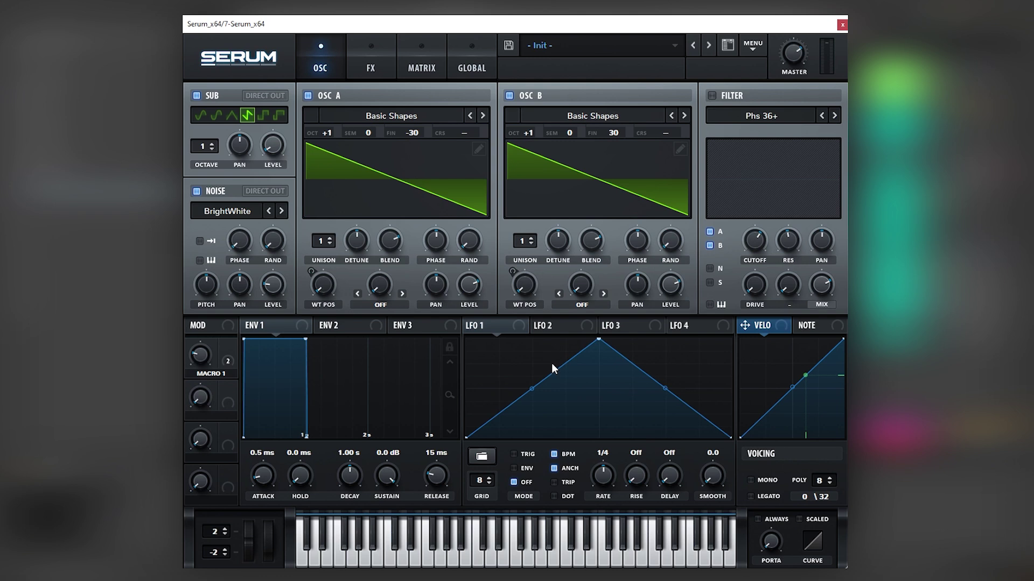
# Step: Raise oscillators A and B and the sub oscillator to octave +2 in track 7's Serum
pyautogui.moveTo(515, 131); pyautogui.dragTo(506, 120)
pyautogui.moveTo(334, 118); pyautogui.dragTo(338, 112)
pyautogui.click(211, 144)
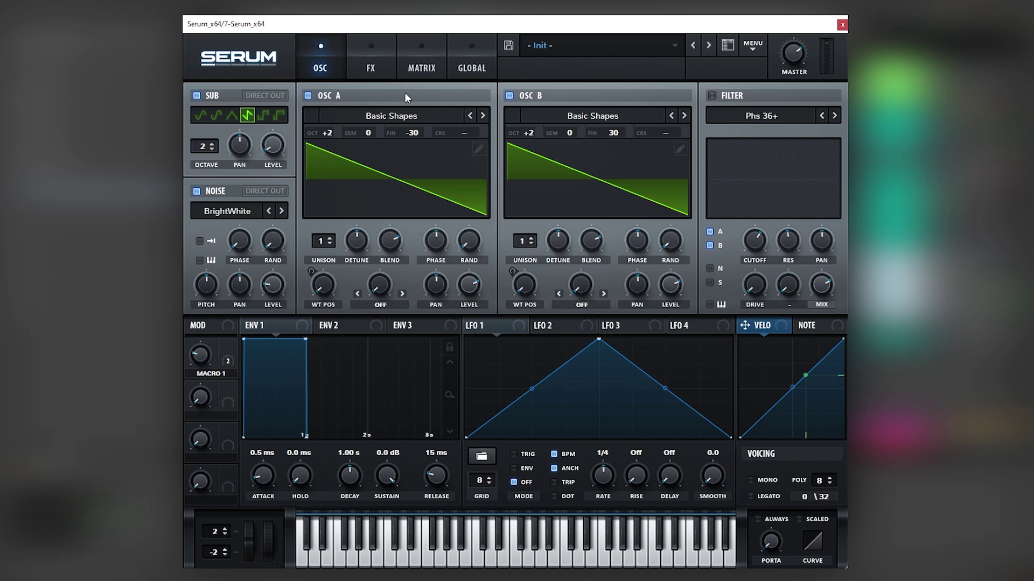
# Step: Add a Chorus effect between the distortion and the EQ
pyautogui.click(370, 62)
pyautogui.click(201, 143)
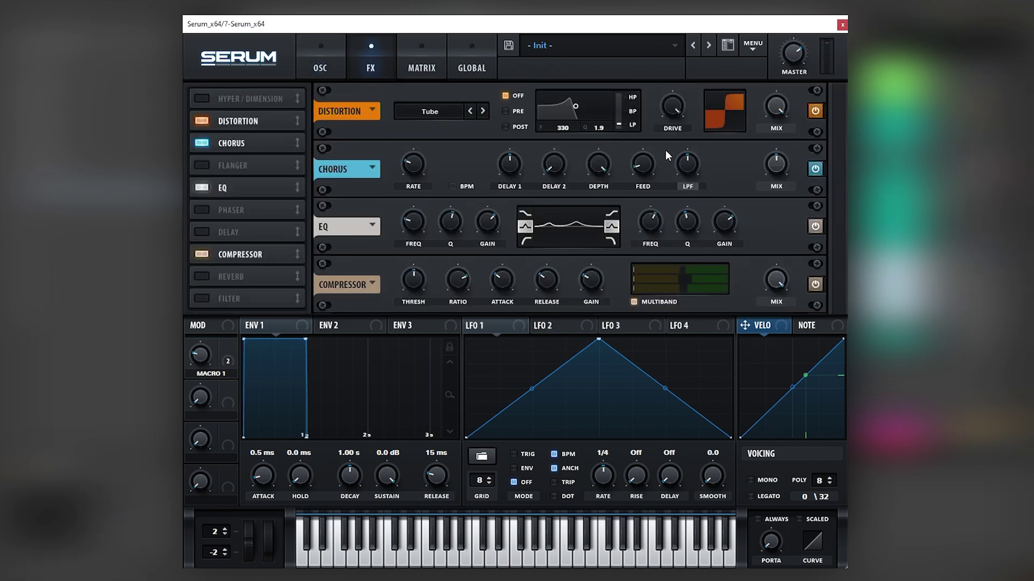
# Step: Set the Chorus mix to 94% and raise its LPF cutoff in track 7's Serum effects
pyautogui.moveTo(775, 164)
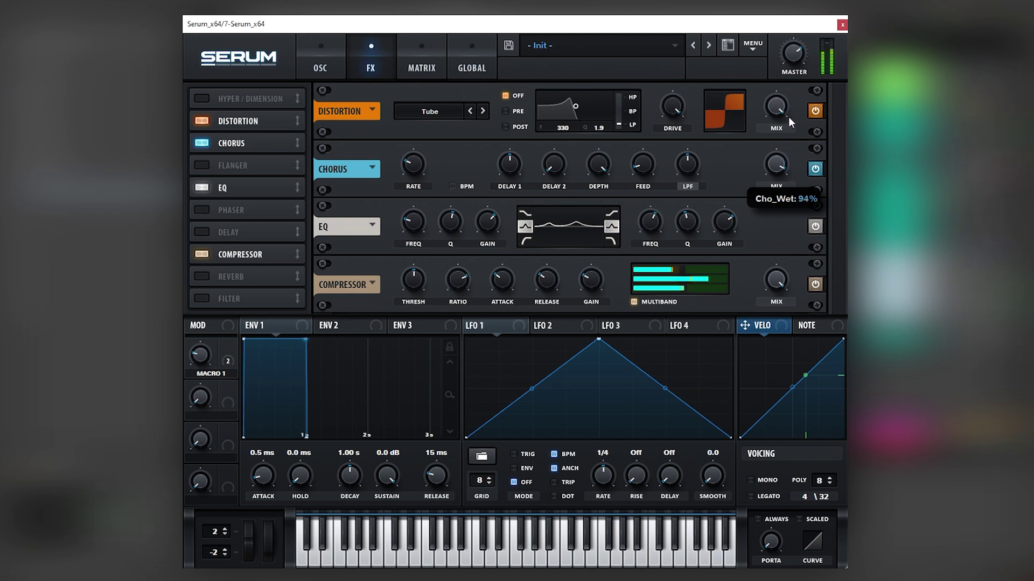
pyautogui.moveTo(688, 164); pyautogui.dragTo(709, 133)
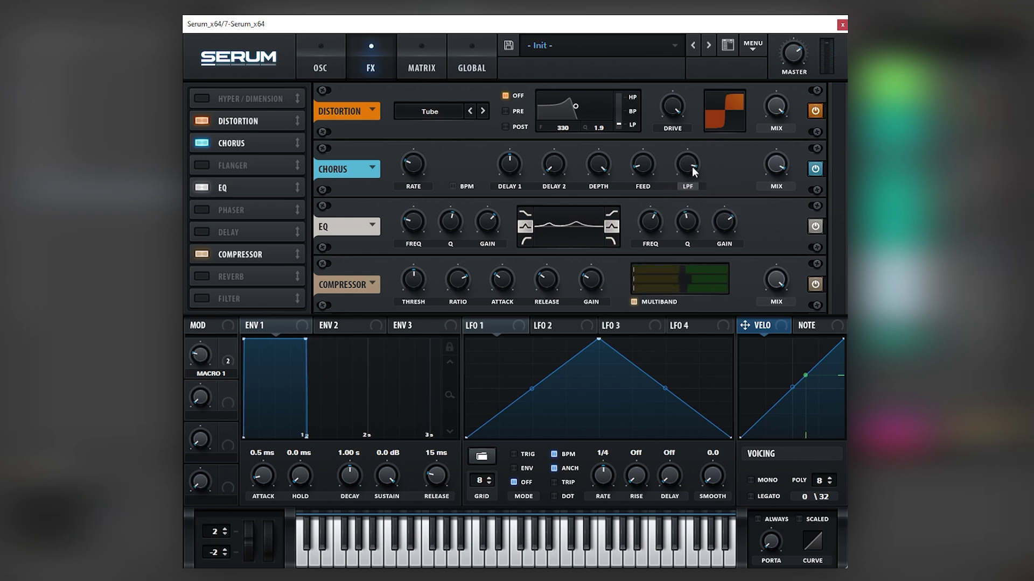
pyautogui.click(344, 70)
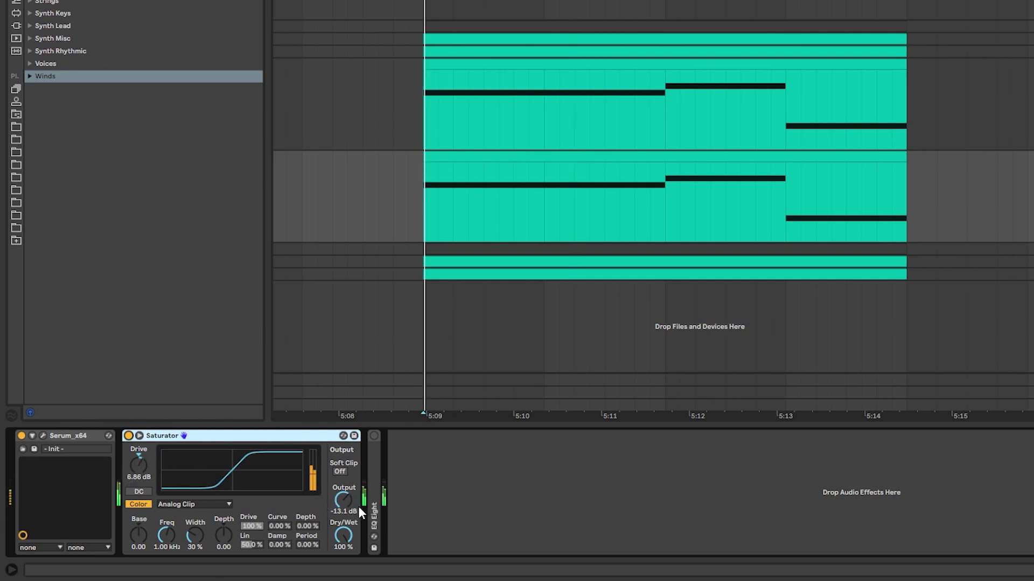
# Step: Expand the EQ Eight after the Saturator and examine its filter curve while auditioning the clip
pyautogui.doubleClick(376, 474)
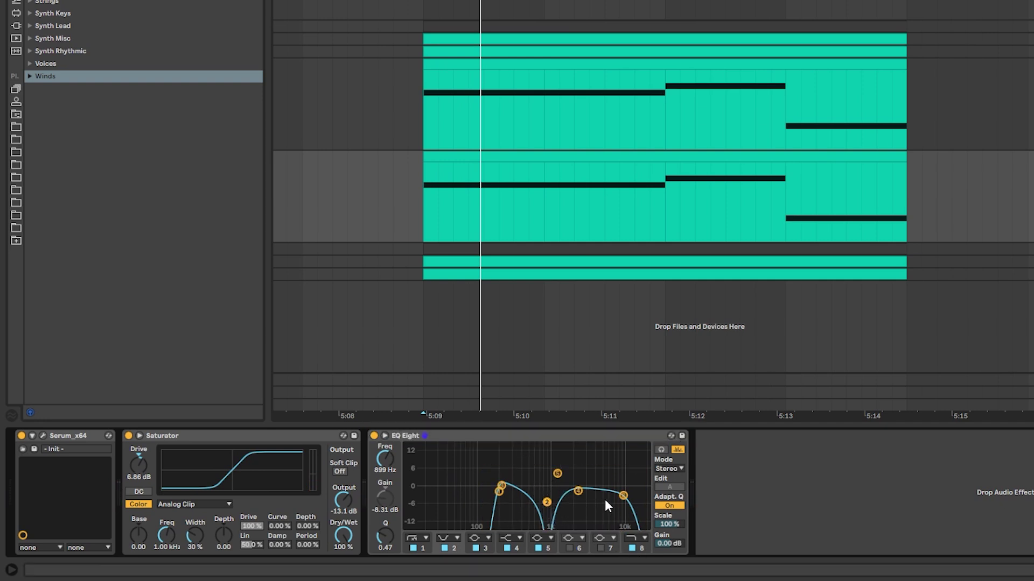
pyautogui.moveTo(606, 500); pyautogui.dragTo(655, 524)
pyautogui.press('space')
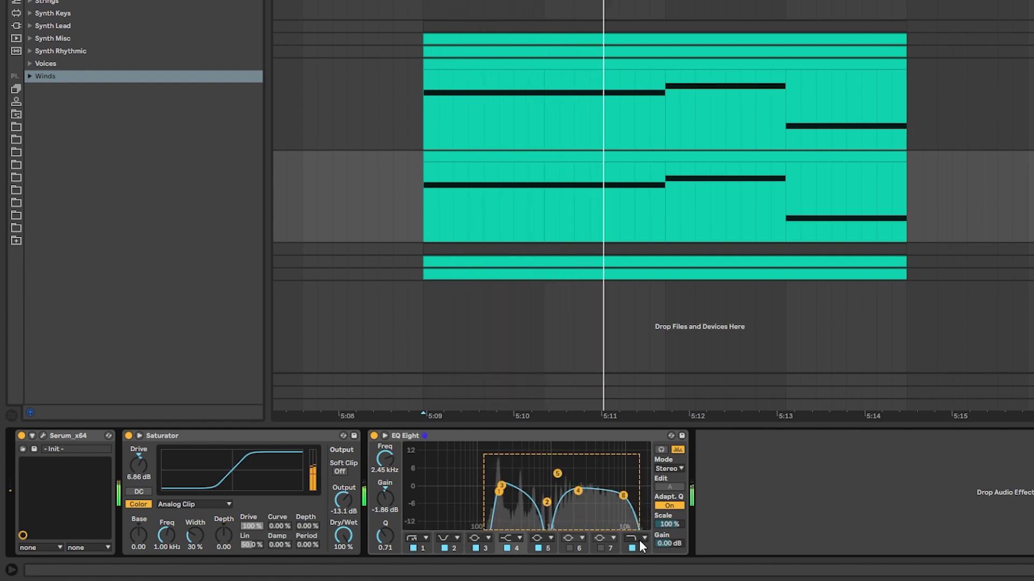
pyautogui.press('space')
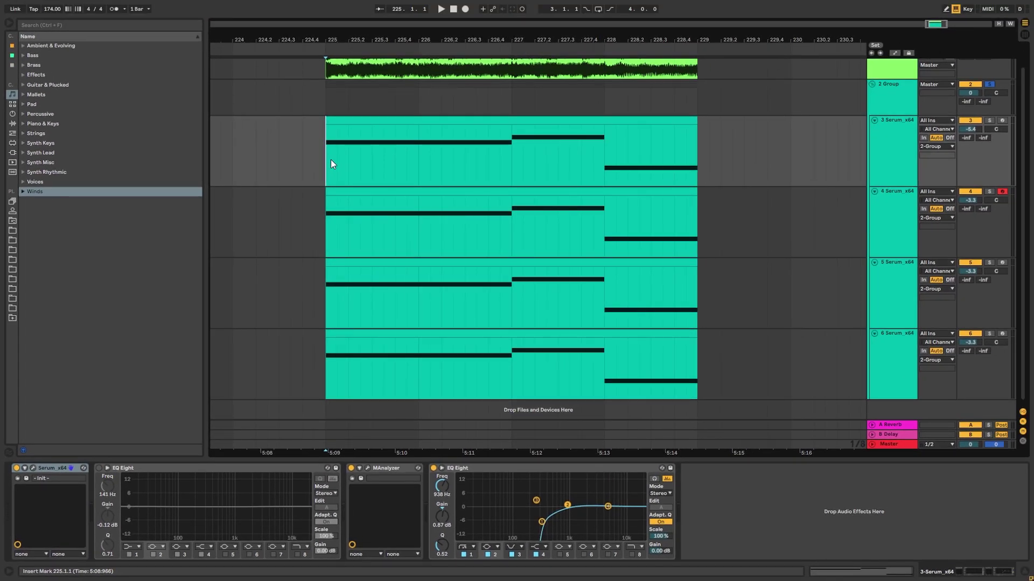
# Step: Audition all the Serum layers together from bar 225
pyautogui.press('space')
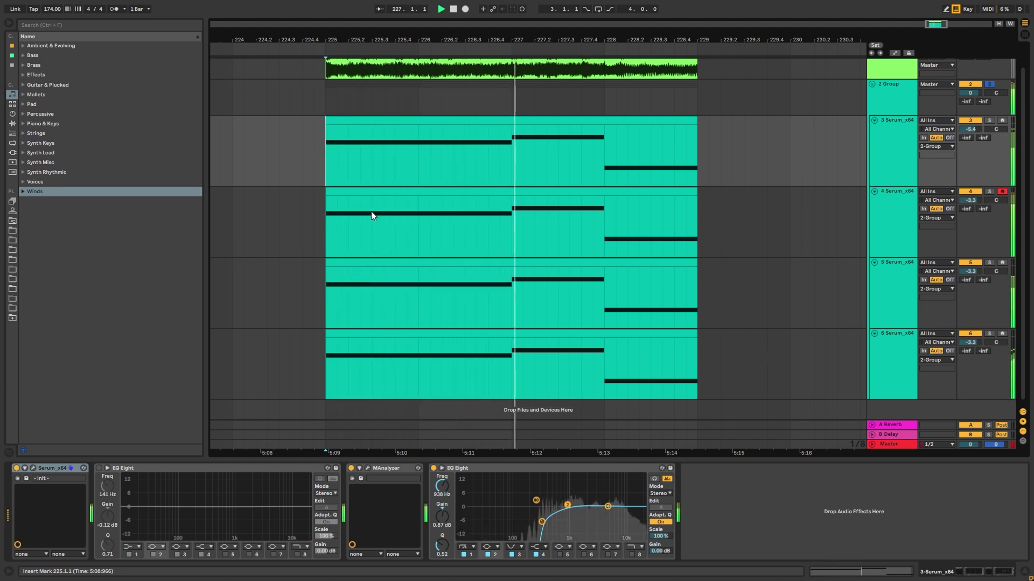
pyautogui.click(330, 173)
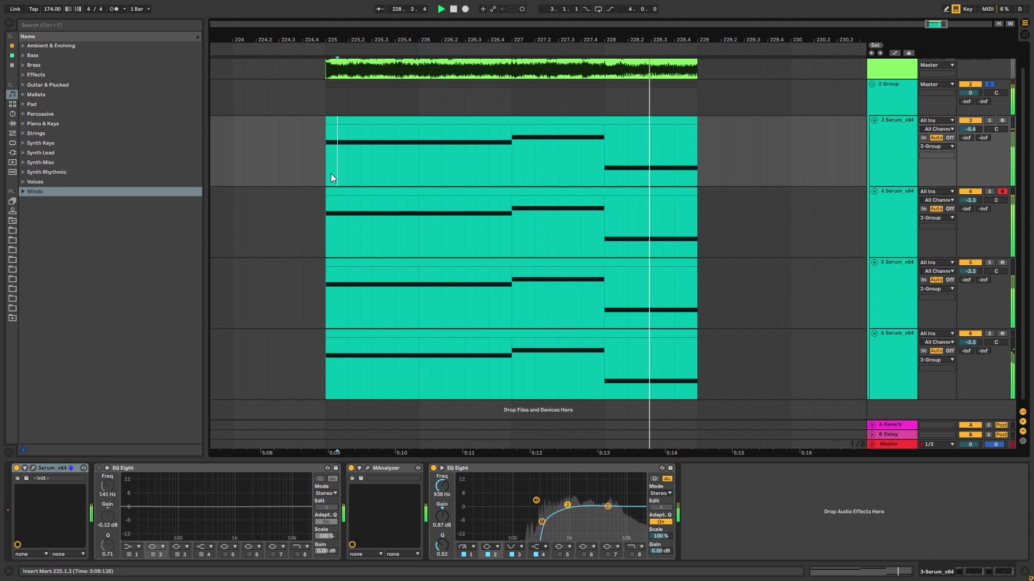
pyautogui.press('space')
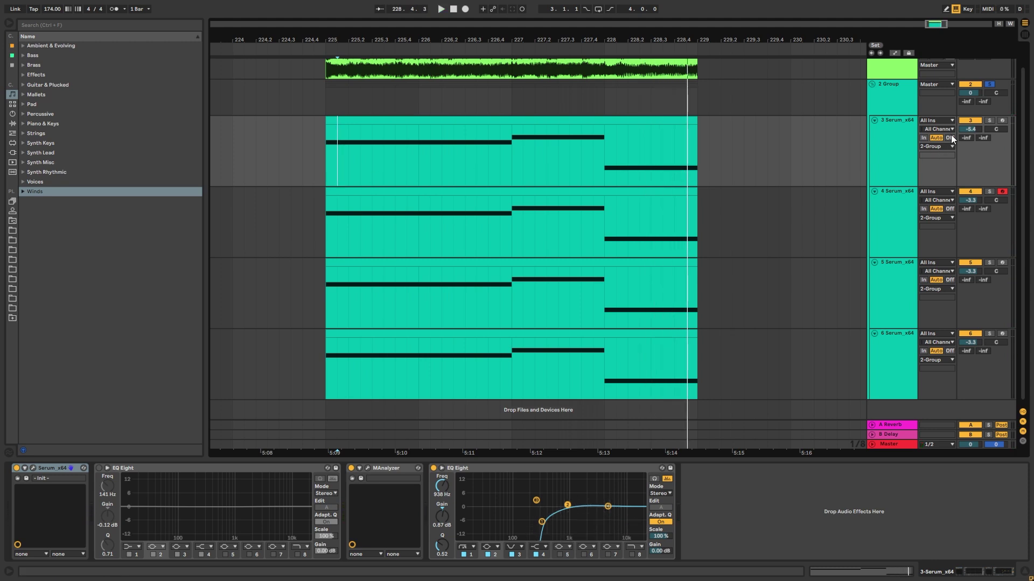
# Step: Set track 3's volume to -7.3 dB, and solo track 4 with its volume at -2.1 dB
pyautogui.moveTo(960, 130); pyautogui.dragTo(961, 139)
pyautogui.click(929, 129)
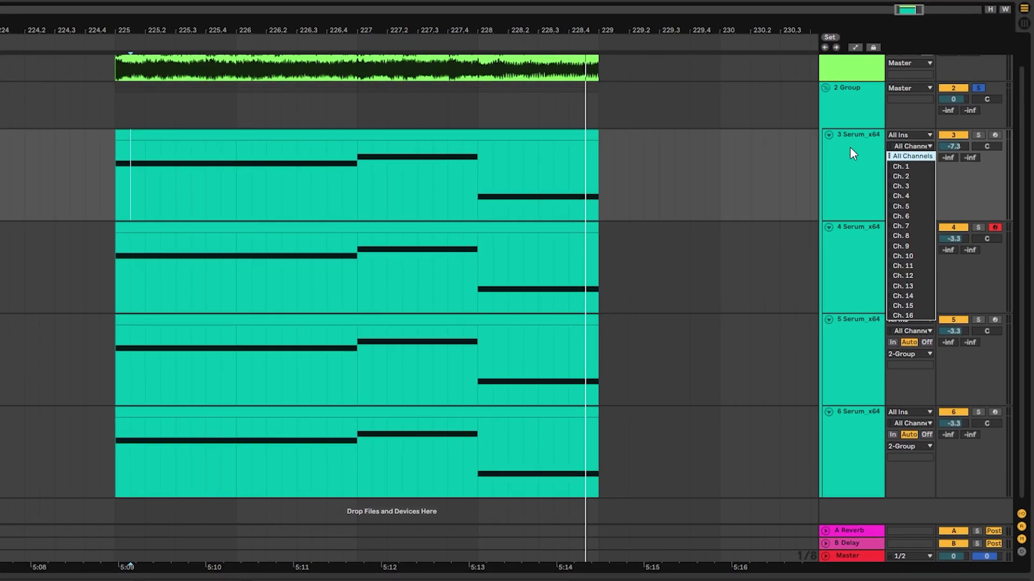
pyautogui.click(849, 149)
pyautogui.click(974, 227)
pyautogui.press('space')
pyautogui.moveTo(958, 237); pyautogui.dragTo(959, 227)
# Step: Solo track 5 during playback and set its volume to -0.1 dB
pyautogui.click(976, 320)
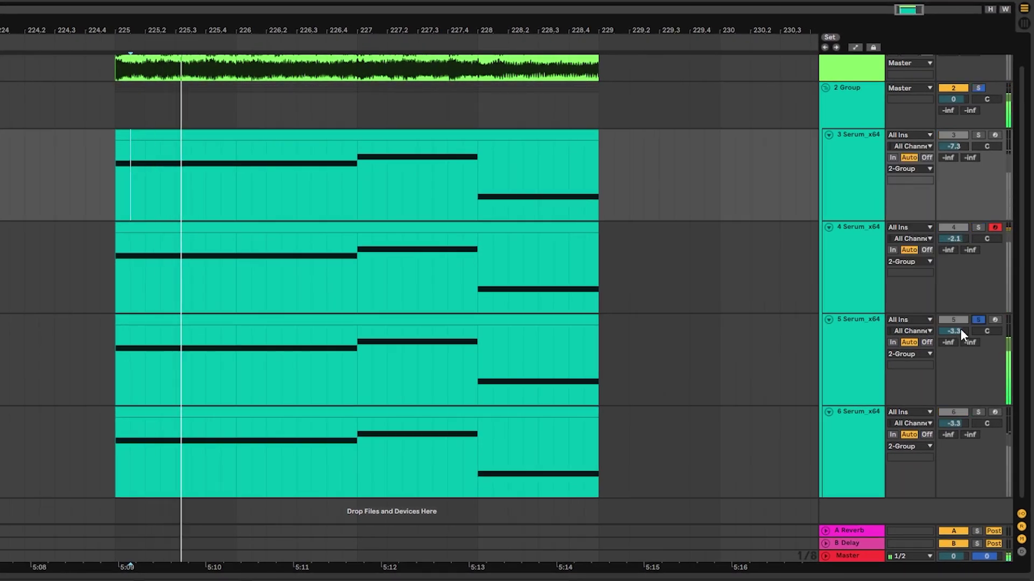
pyautogui.moveTo(961, 329); pyautogui.dragTo(960, 317)
pyautogui.press('space')
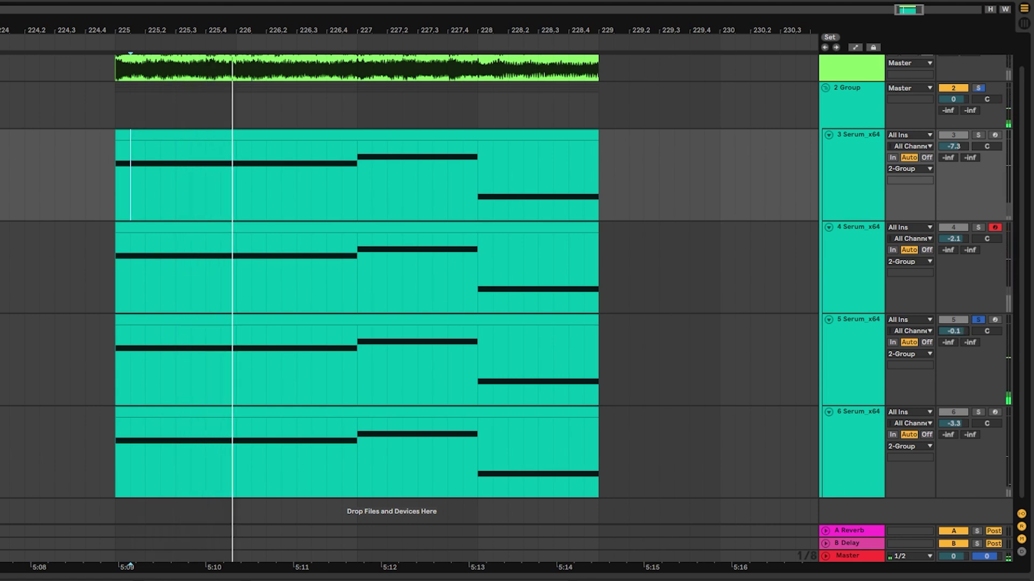
# Step: Solo track 6 during playback and set its volume to -1.1 dB
pyautogui.press('space')
pyautogui.click(978, 411)
pyautogui.moveTo(959, 421); pyautogui.dragTo(958, 416)
pyautogui.press('space')
pyautogui.press('space')
# Step: Set track 5's volume to 1.6 dB and solo tracks 3, 4 and 5 alongside track 6 for playback
pyautogui.moveTo(952, 333); pyautogui.dragTo(953, 328)
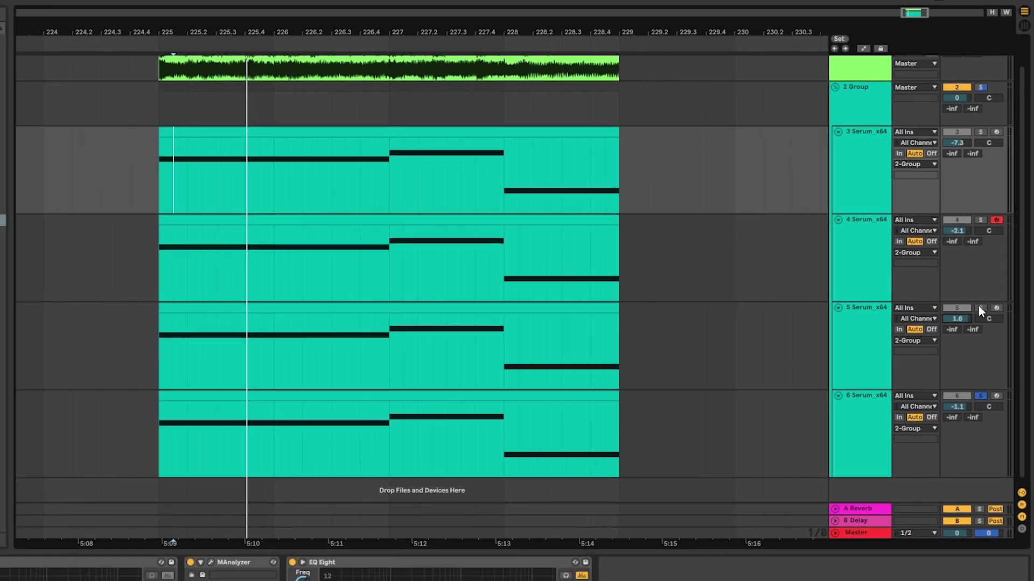
pyautogui.keyDown('ctrl'); pyautogui.click(978, 320); pyautogui.keyUp('ctrl')
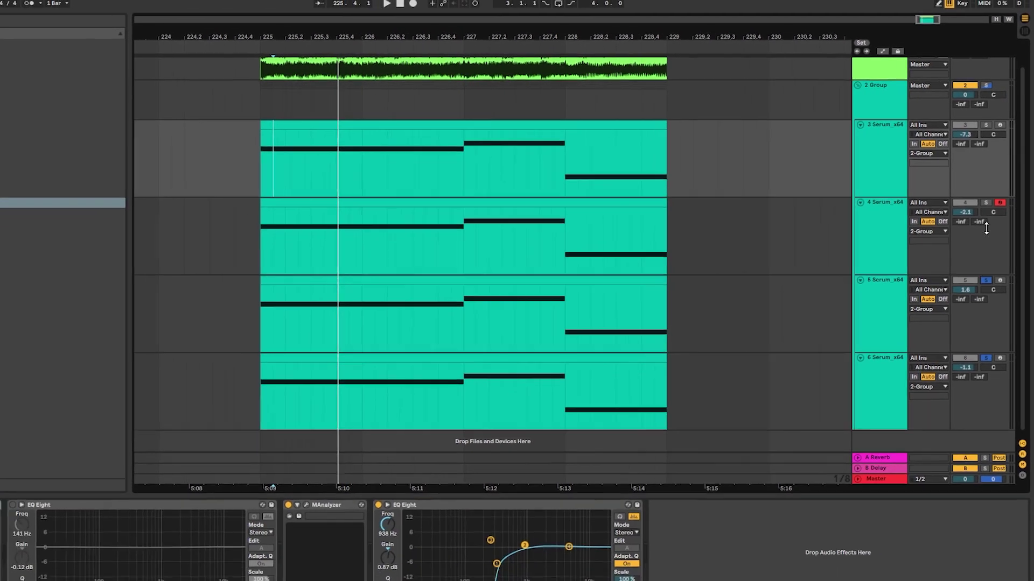
pyautogui.keyDown('ctrl'); pyautogui.click(978, 227); pyautogui.keyUp('ctrl')
pyautogui.keyDown('ctrl'); pyautogui.click(977, 135); pyautogui.keyUp('ctrl')
pyautogui.press('space')
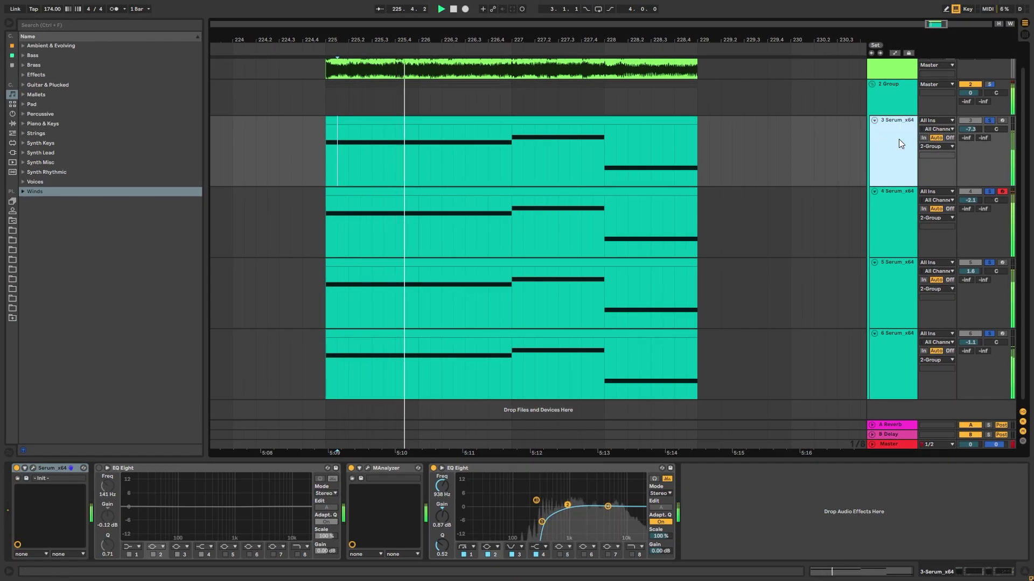
# Step: Set track 3's volume to -9.9 dB during playback and show track 4's devices
pyautogui.moveTo(972, 129); pyautogui.dragTo(972, 141)
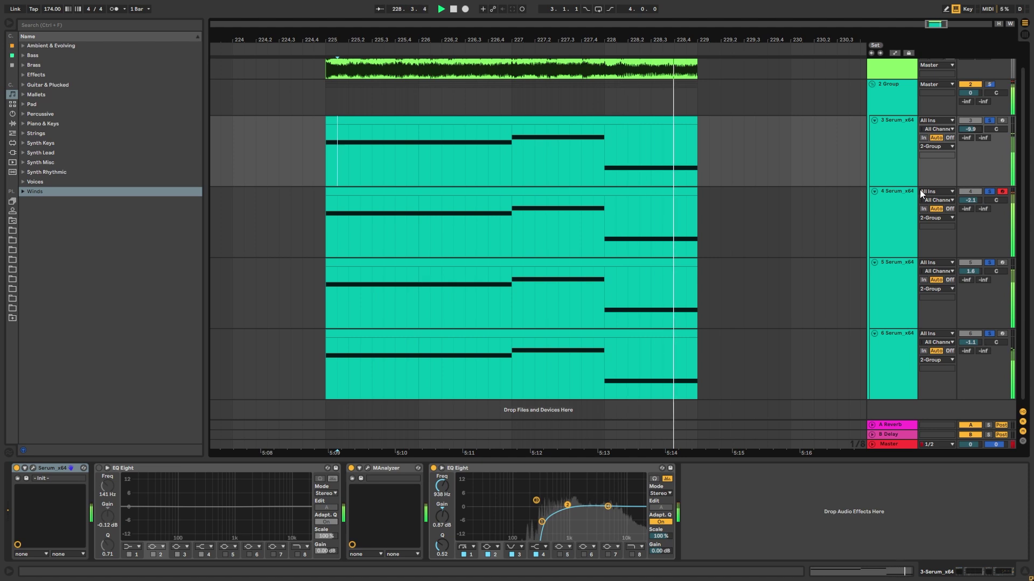
pyautogui.press('space')
pyautogui.click(887, 229)
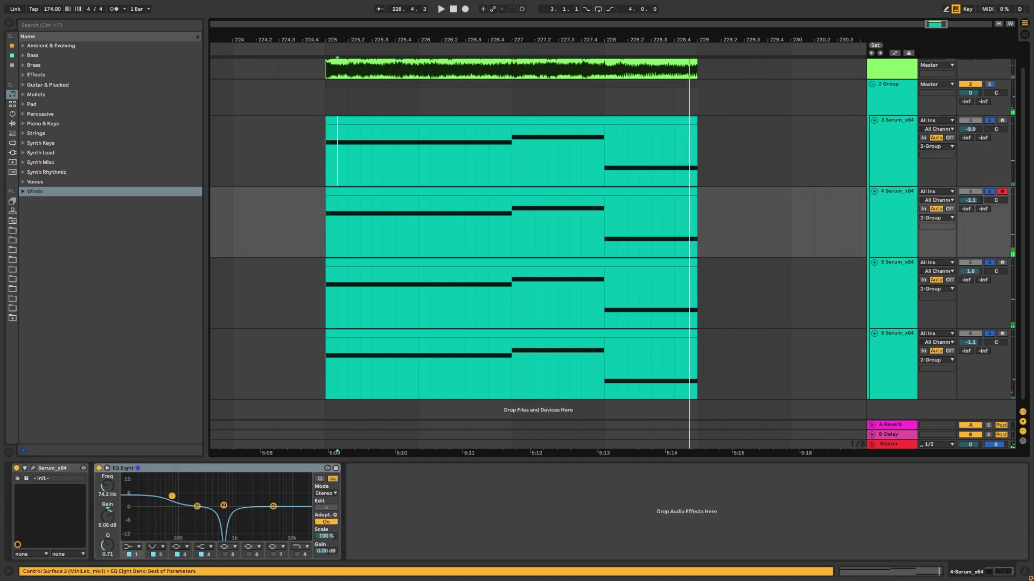
# Step: Rebalance the soloed layers during playback, setting track 4 to -0.9 dB, track 5 to -2.3 dB and track 6 to -7.3 dB
pyautogui.moveTo(968, 128); pyautogui.dragTo(967, 151)
pyautogui.press('space')
pyautogui.moveTo(974, 272); pyautogui.dragTo(973, 285)
pyautogui.moveTo(969, 342); pyautogui.dragTo(969, 361)
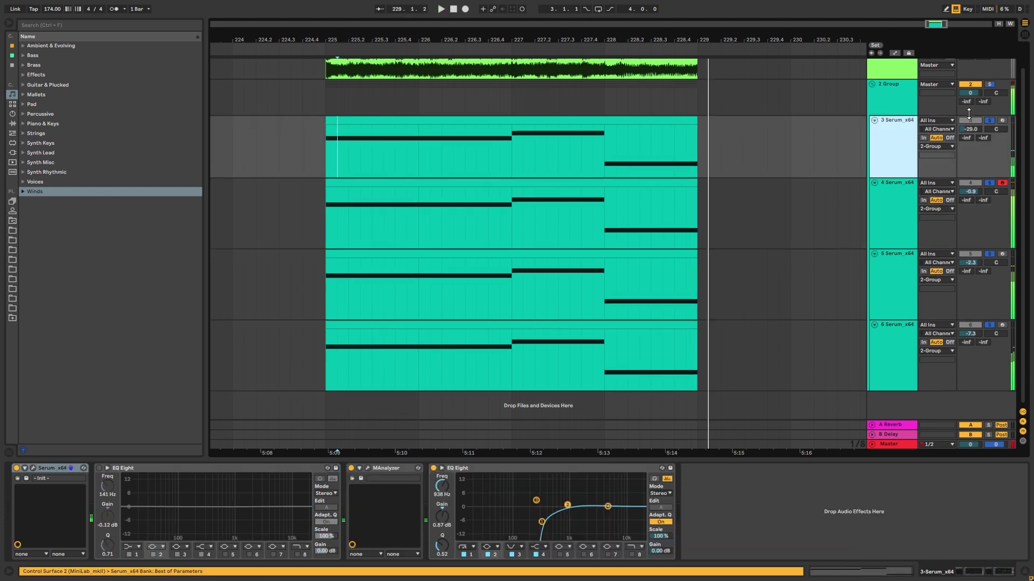
pyautogui.press('space')
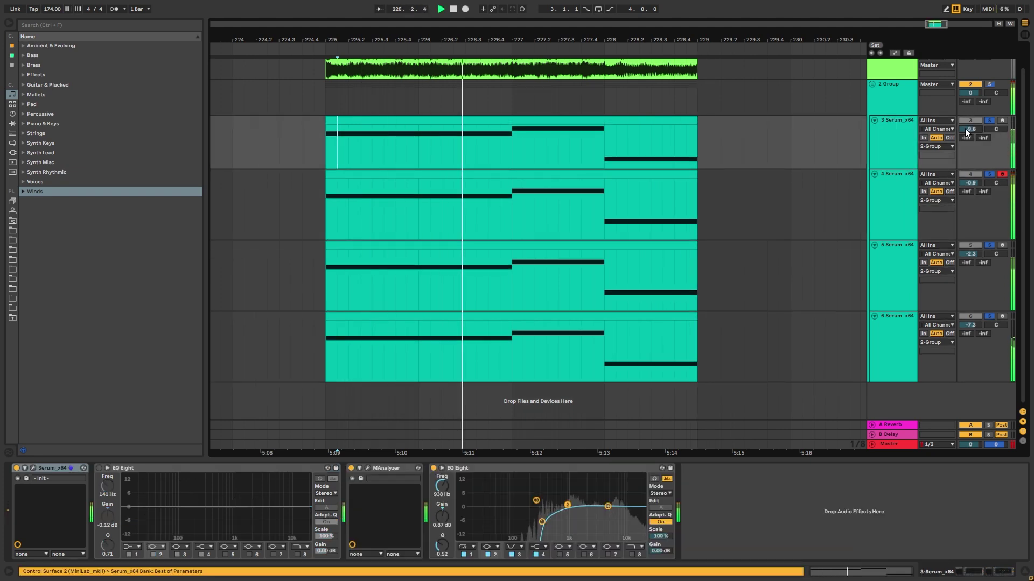
pyautogui.press('space')
# Step: Sweep Macro 1 in track 3's Serum while auditioning the layers, and close the plugin window
pyautogui.click(894, 128)
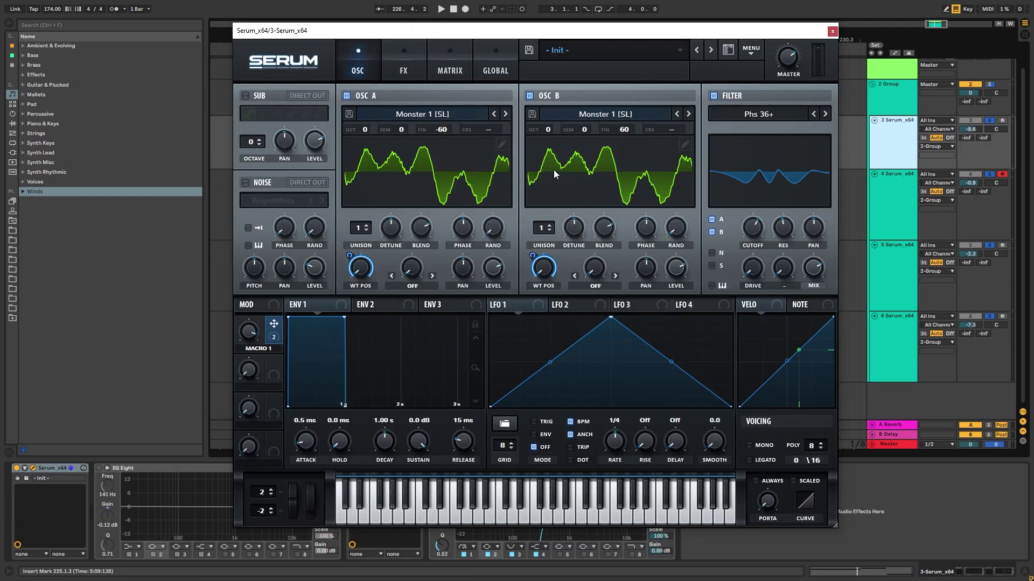
pyautogui.press('space')
pyautogui.moveTo(248, 331); pyautogui.dragTo(247, 396)
pyautogui.press('space')
pyautogui.moveTo(825, 35); pyautogui.dragTo(828, 34)
pyautogui.click(835, 31)
# Step: Audition the soloed layers with track 6's Saturator and EQ Eight displayed
pyautogui.press('space')
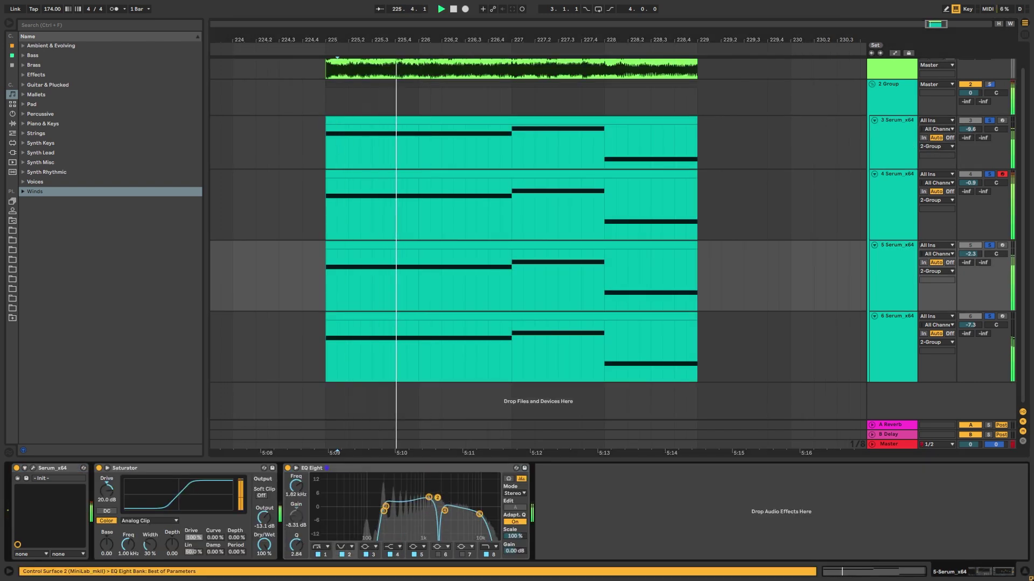
pyautogui.click(891, 317)
pyautogui.press('space')
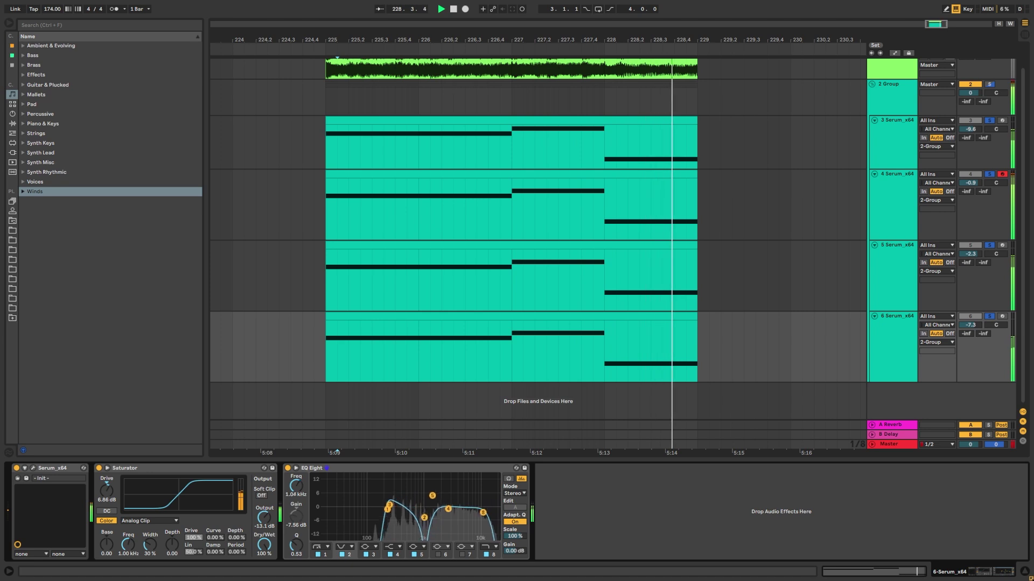
pyautogui.press('space')
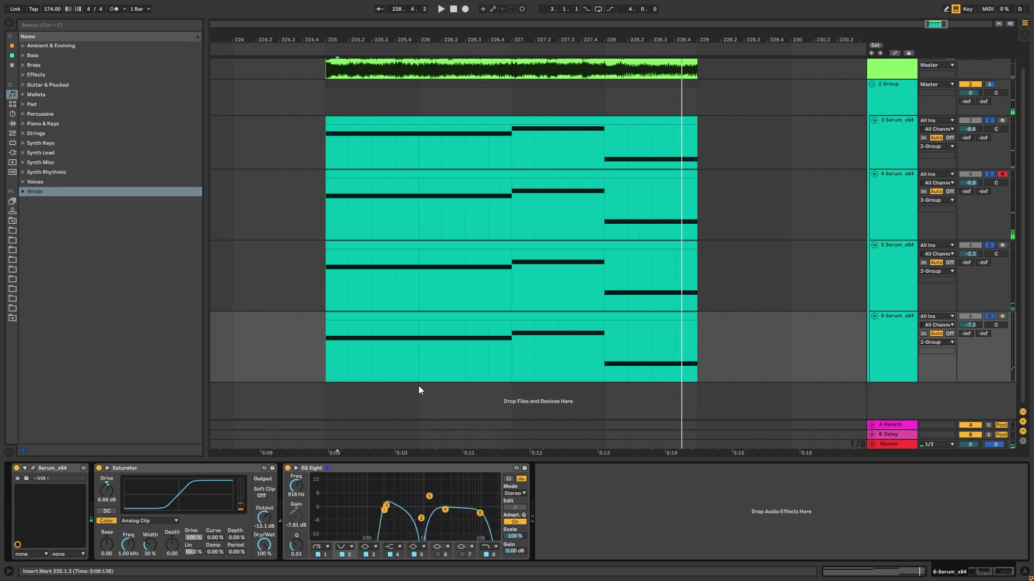